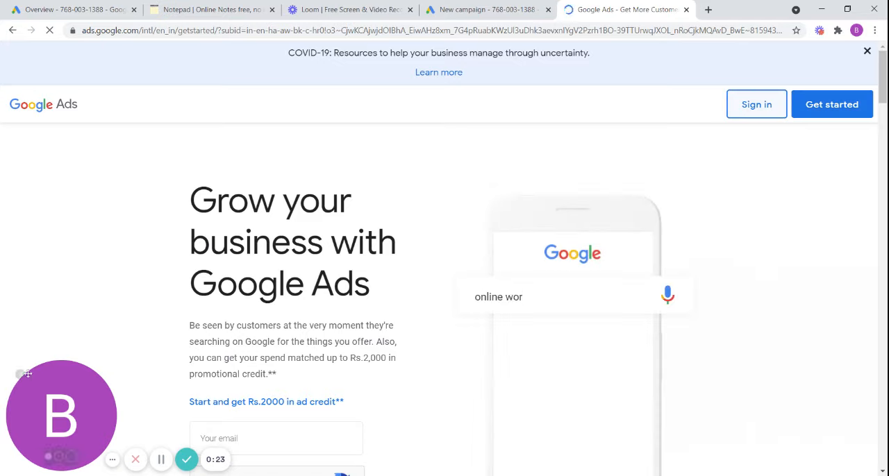
pyautogui.click(21, 375)
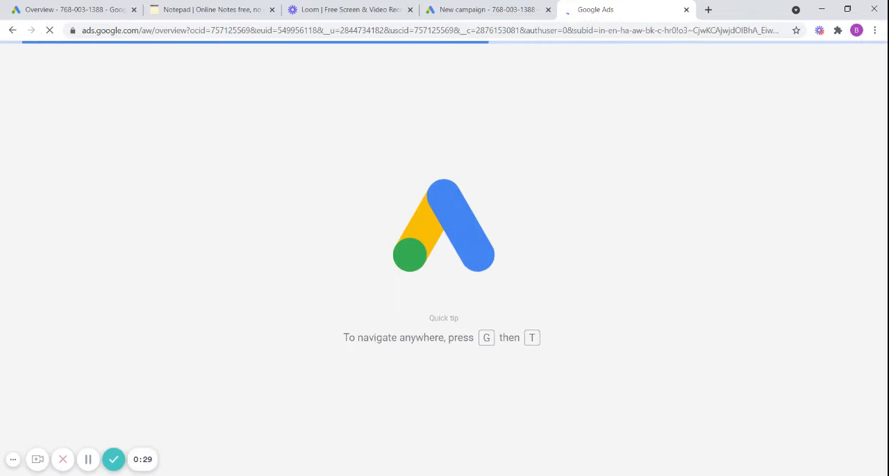
pyautogui.click(13, 464)
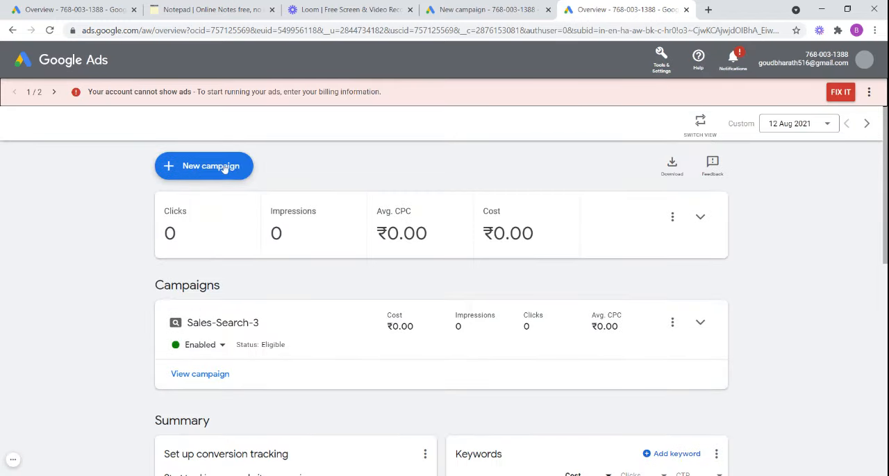
# - Start a new campaign with the Sales goal and the Search campaign type
pyautogui.click(224, 168)
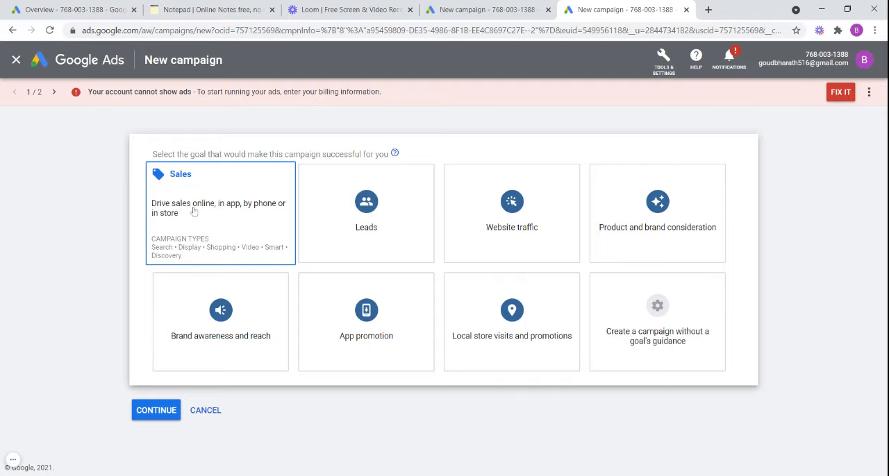
pyautogui.click(247, 236)
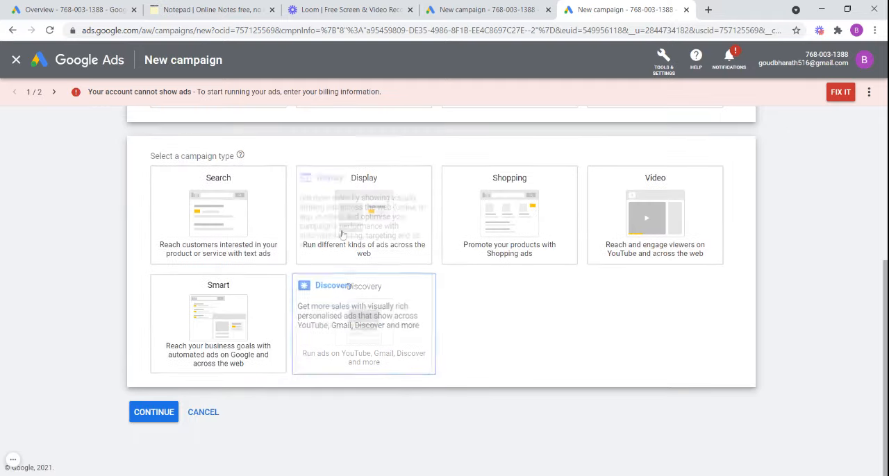
pyautogui.click(241, 214)
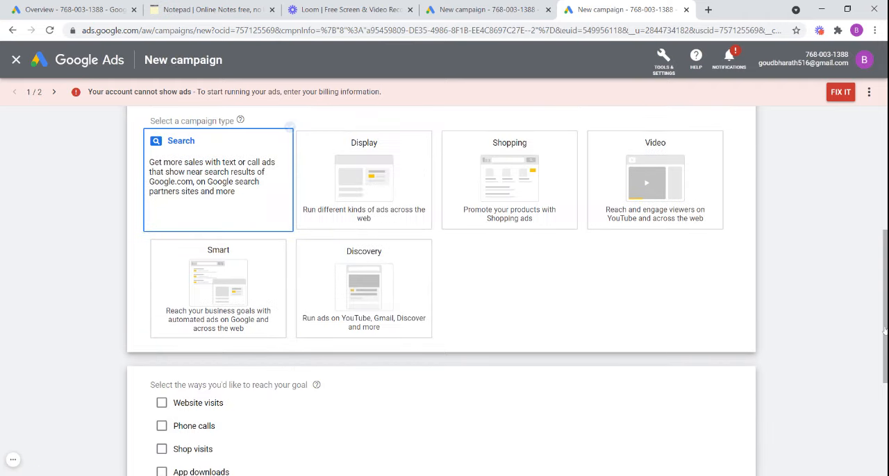
pyautogui.scroll(-3, 885, 340)
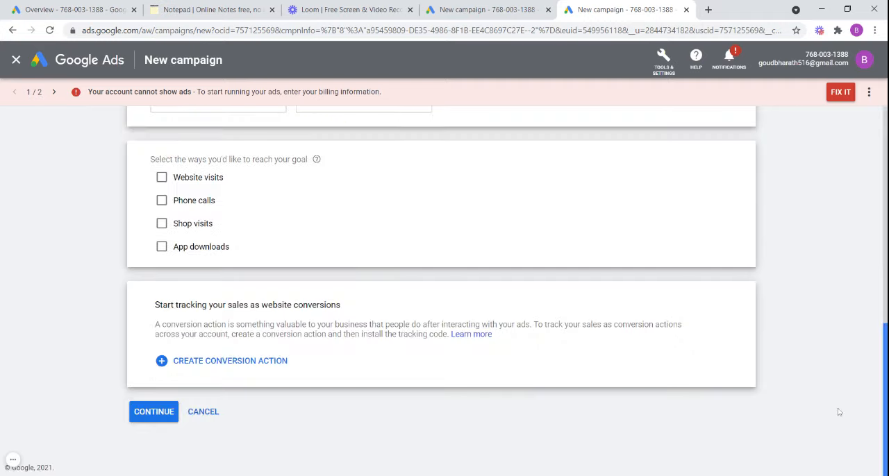
pyautogui.click(163, 179)
pyautogui.click(202, 202)
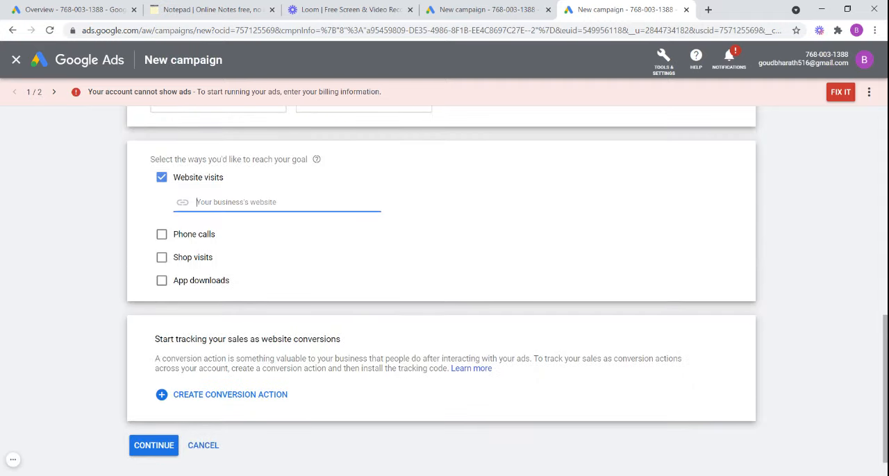
pyautogui.write('https')
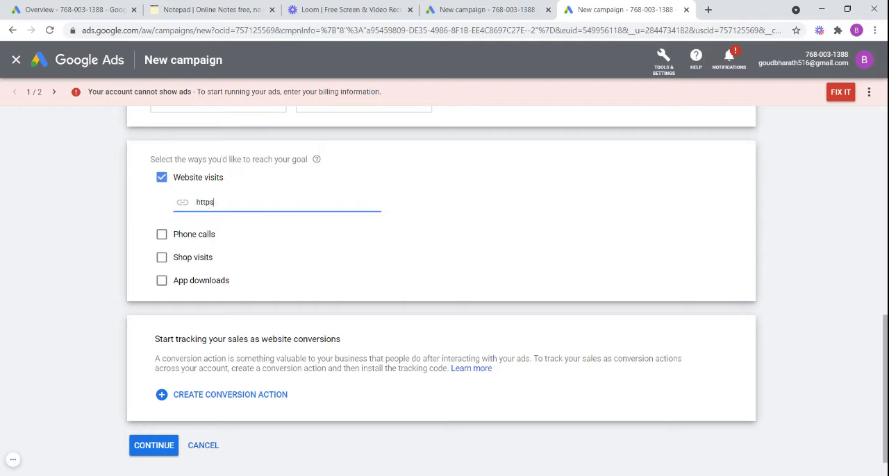
pyautogui.write('://www.carrergrowth')
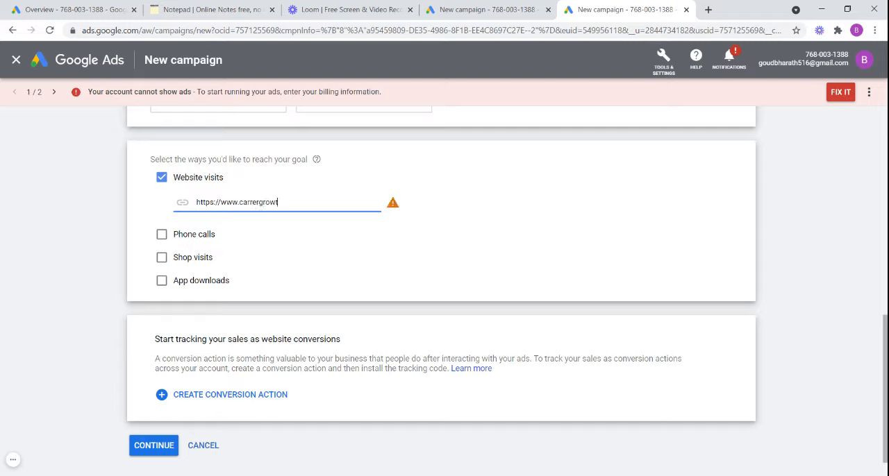
pyautogui.write('.com')
pyautogui.scroll(-1, 885, 389)
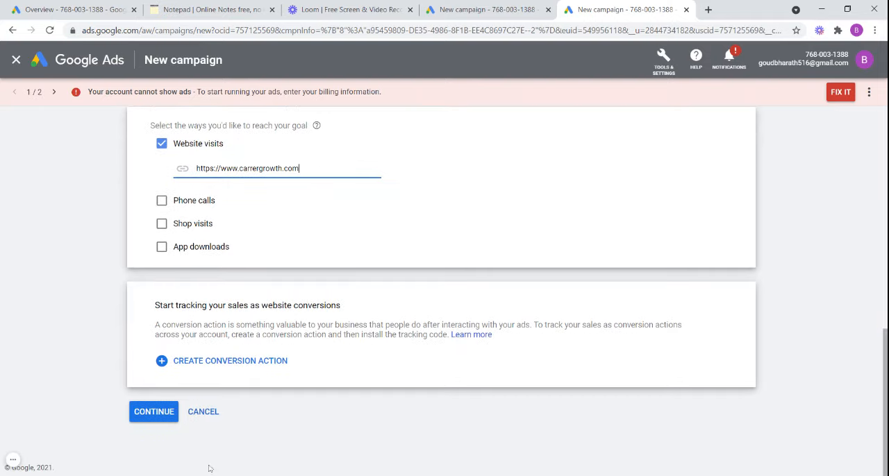
pyautogui.click(164, 413)
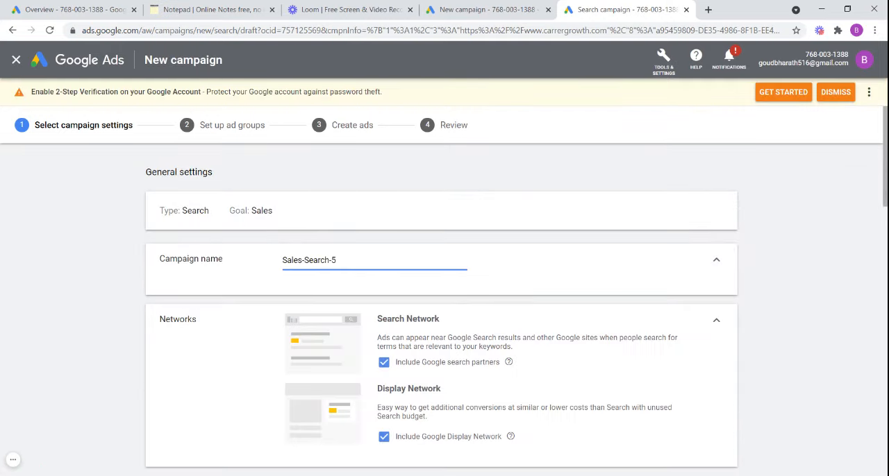
# - Exclude the Google Display Network from the campaign's networks
pyautogui.scroll(-3, 352, 364)
pyautogui.scroll(1, 352, 363)
pyautogui.click(384, 299)
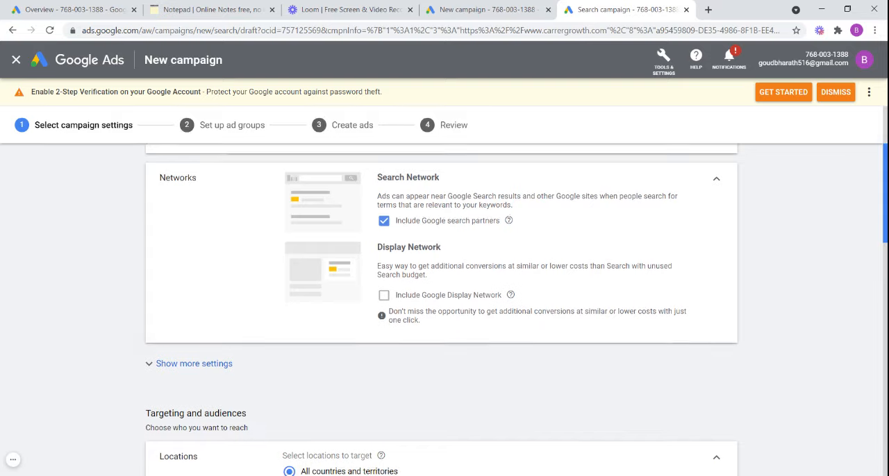
# - Set the campaign to target another location and add the city Chennai, Tamil Nadu, India
pyautogui.scroll(-4, 852, 243)
pyautogui.moveTo(885, 264); pyautogui.dragTo(886, 256)
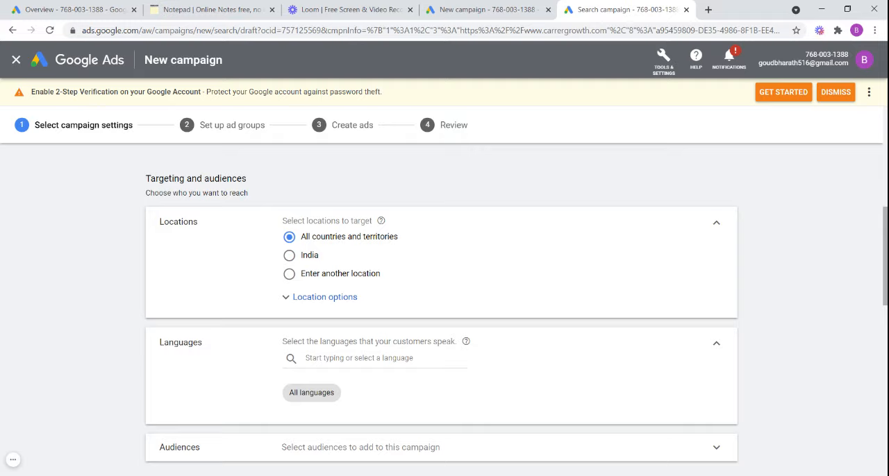
pyautogui.click(289, 273)
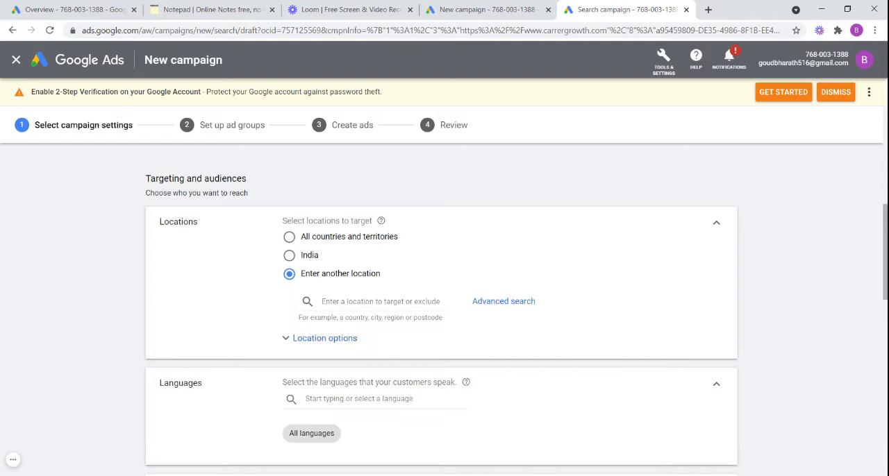
pyautogui.click(375, 302)
pyautogui.write('chennai')
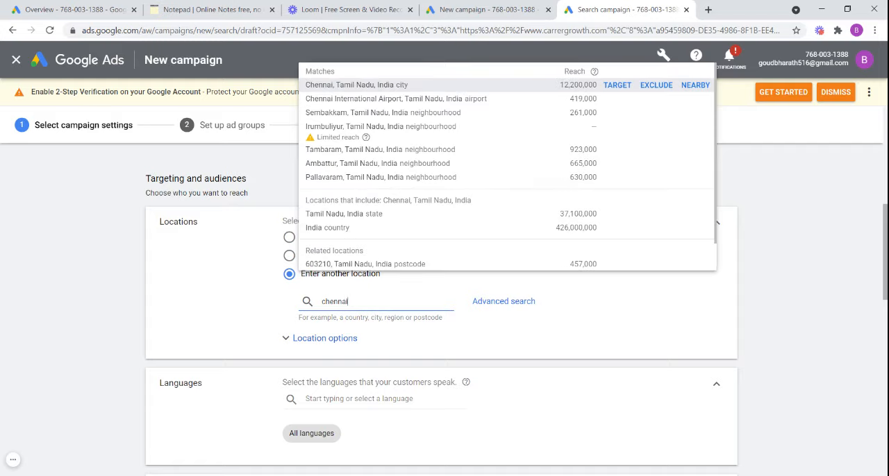
pyautogui.click(413, 86)
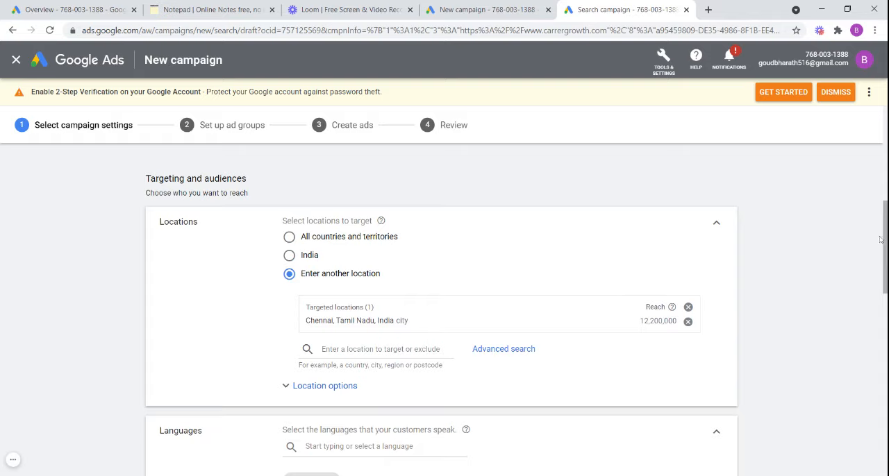
# - Look at the advanced location search, close it without saving, and expand the location options to review the target and exclude settings
pyautogui.moveTo(885, 234)
pyautogui.mouseDown()
pyautogui.moveTo(885, 294)
pyautogui.moveTo(885, 243)
pyautogui.mouseUp()
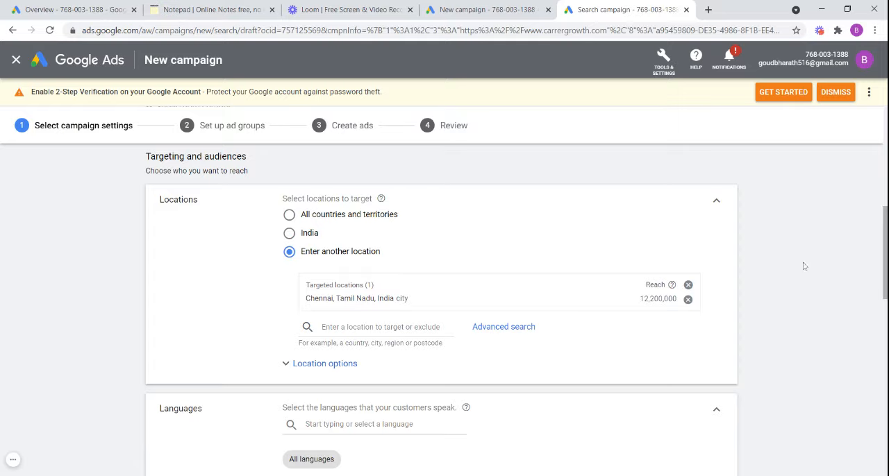
pyautogui.click(500, 328)
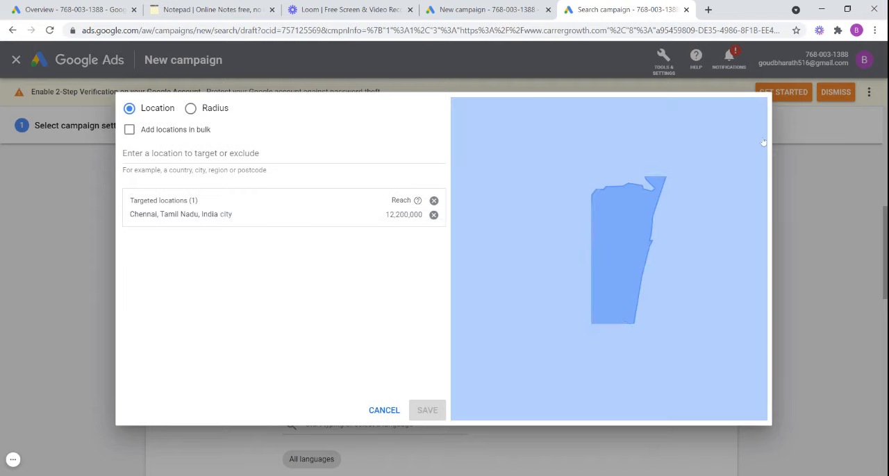
pyautogui.click(384, 410)
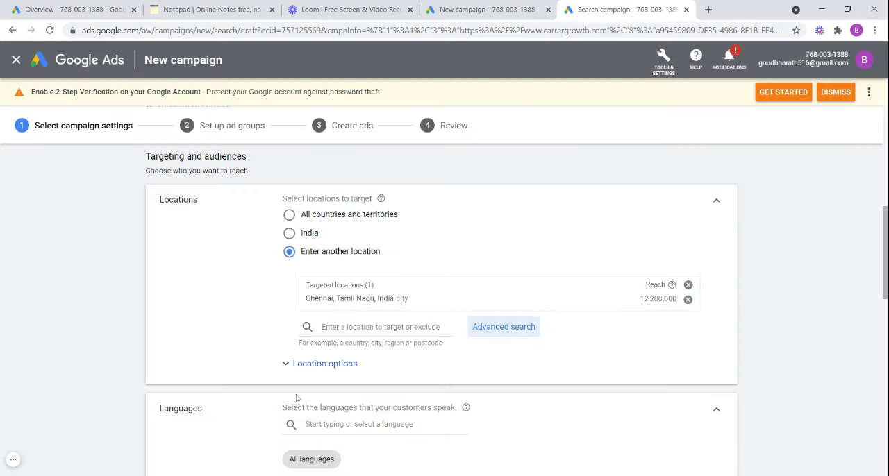
pyautogui.click(321, 368)
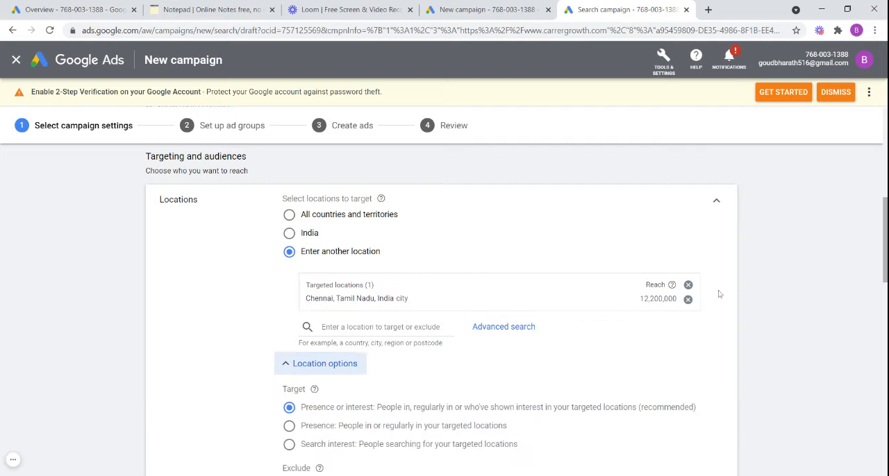
pyautogui.scroll(-2, 885, 240)
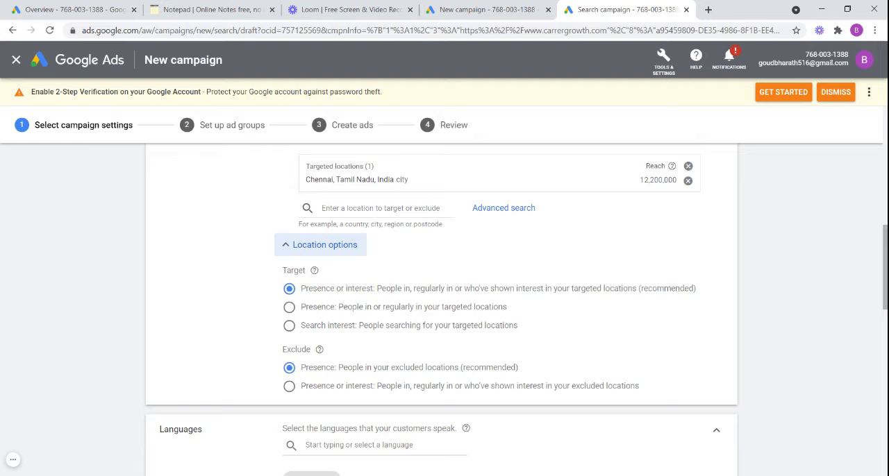
# - Expand the campaign's audience settings and add the Education in-market audience
pyautogui.moveTo(886, 266); pyautogui.dragTo(886, 312)
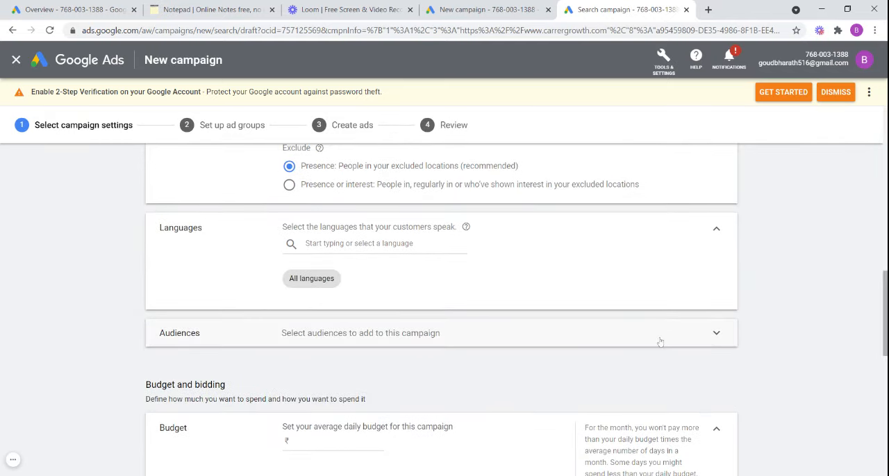
pyautogui.click(720, 337)
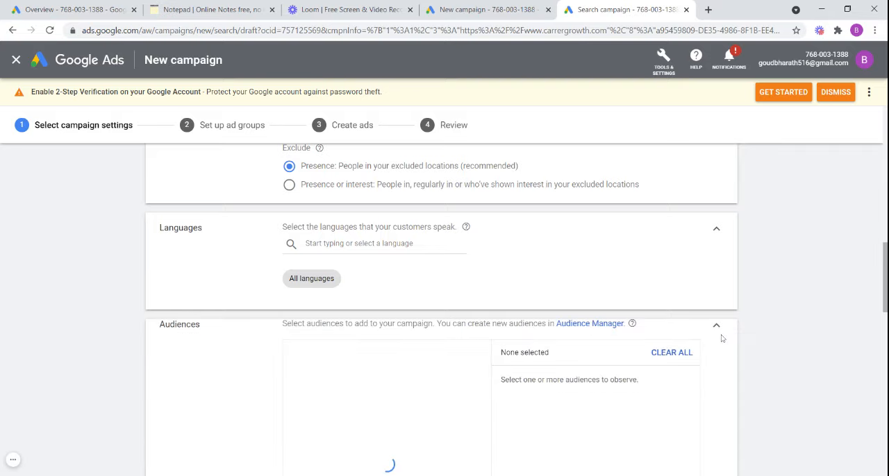
pyautogui.click(885, 303)
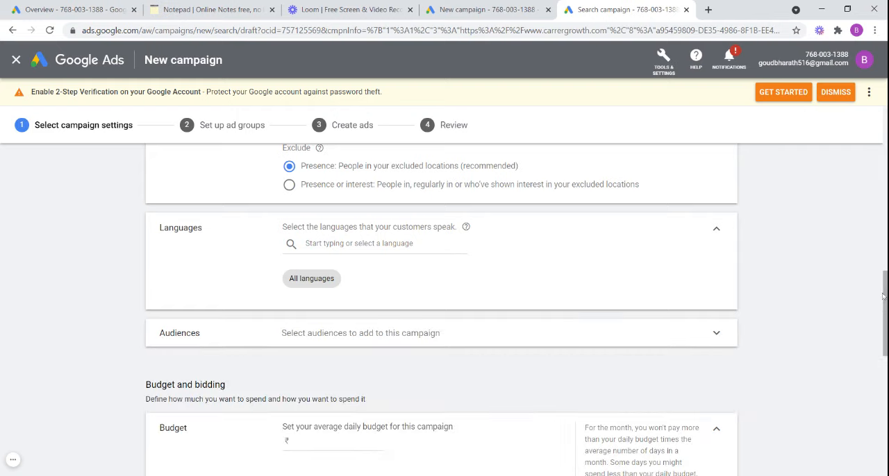
pyautogui.moveTo(885, 303)
pyautogui.mouseDown()
pyautogui.moveTo(885, 334)
pyautogui.moveTo(884, 303)
pyautogui.mouseUp()
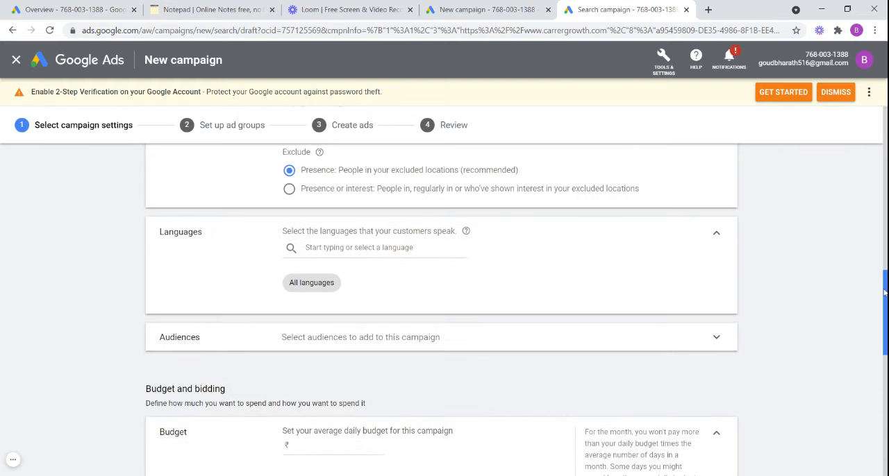
pyautogui.click(714, 336)
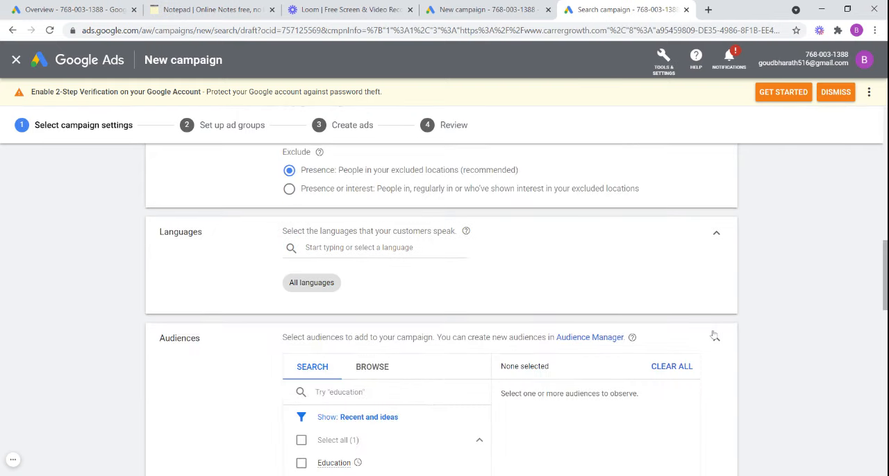
pyautogui.moveTo(884, 285); pyautogui.dragTo(883, 313)
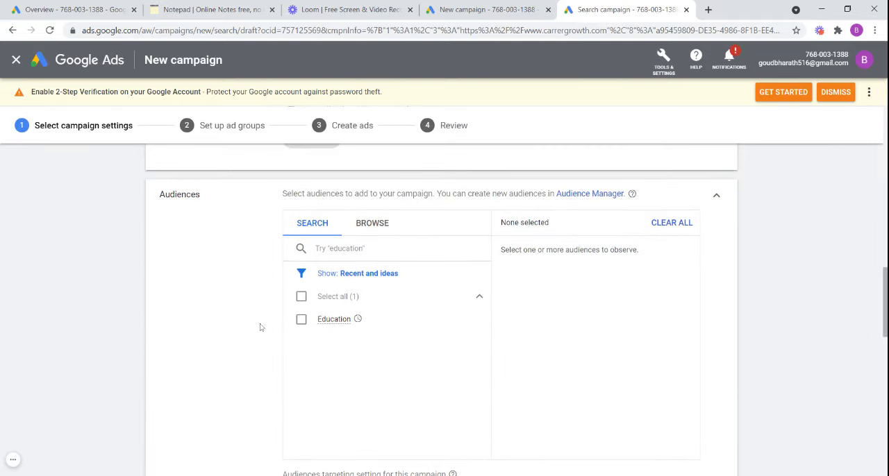
pyautogui.click(303, 322)
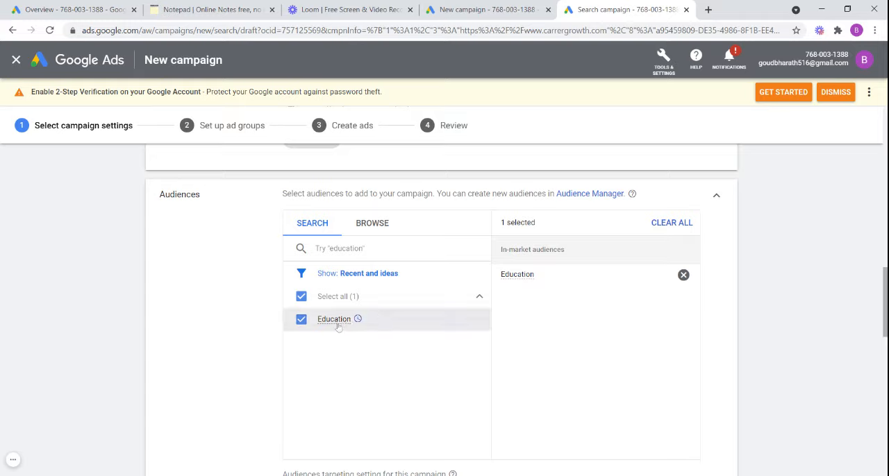
pyautogui.moveTo(338, 327)
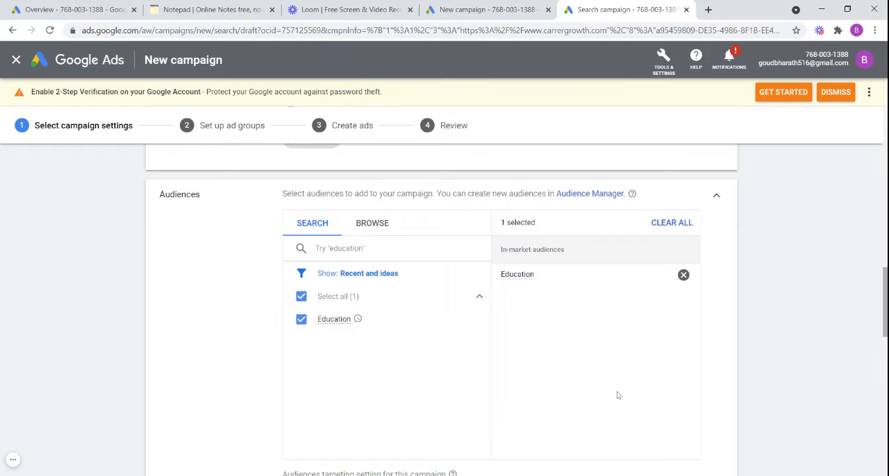
# - Browse the in-market audience categories of what people are actively researching or planning, and locate Education in the list
pyautogui.click(373, 223)
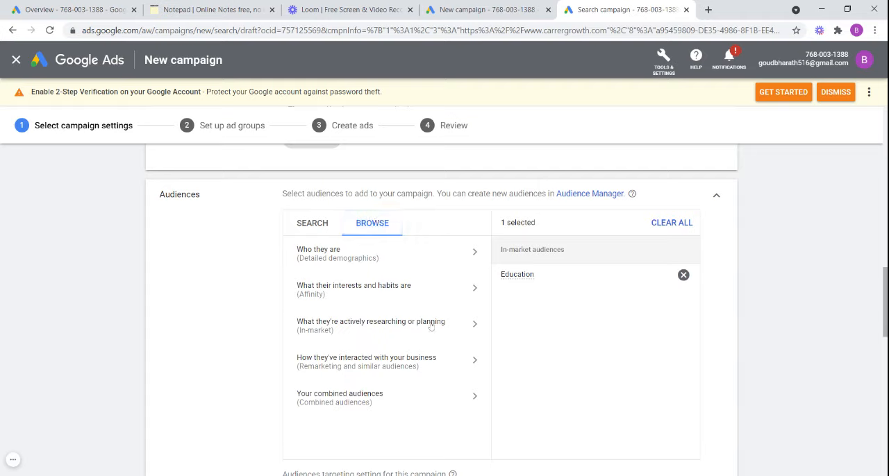
pyautogui.click(476, 325)
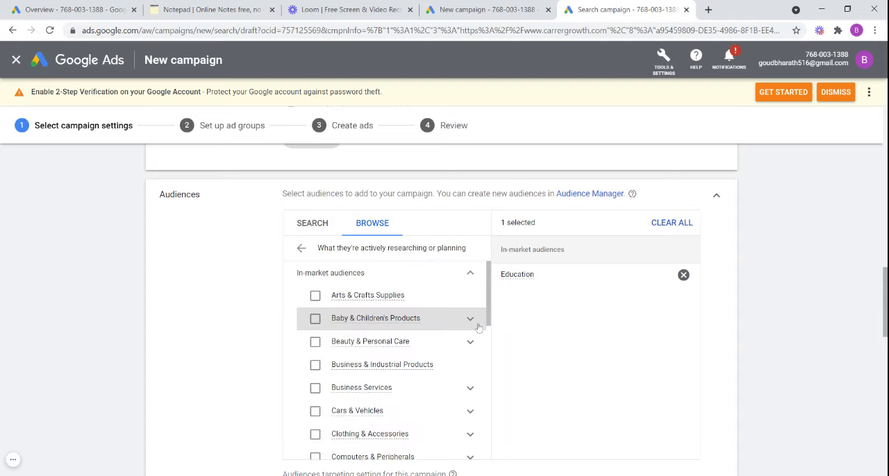
pyautogui.moveTo(421, 321)
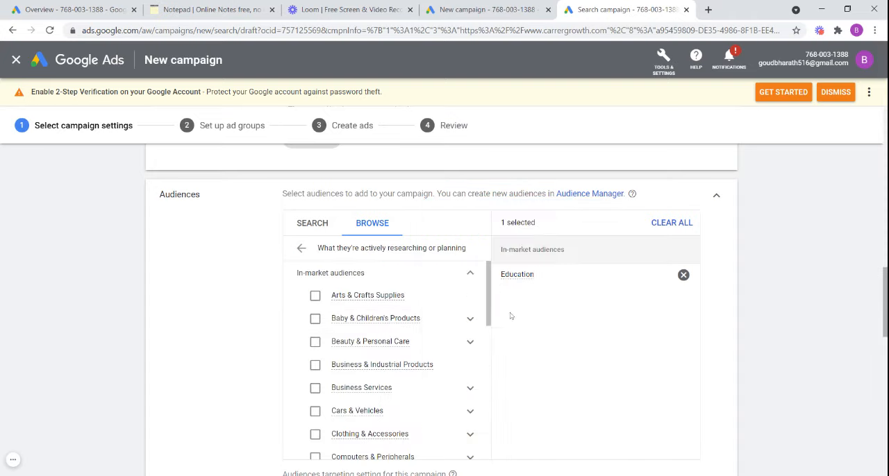
pyautogui.moveTo(490, 311); pyautogui.dragTo(465, 243)
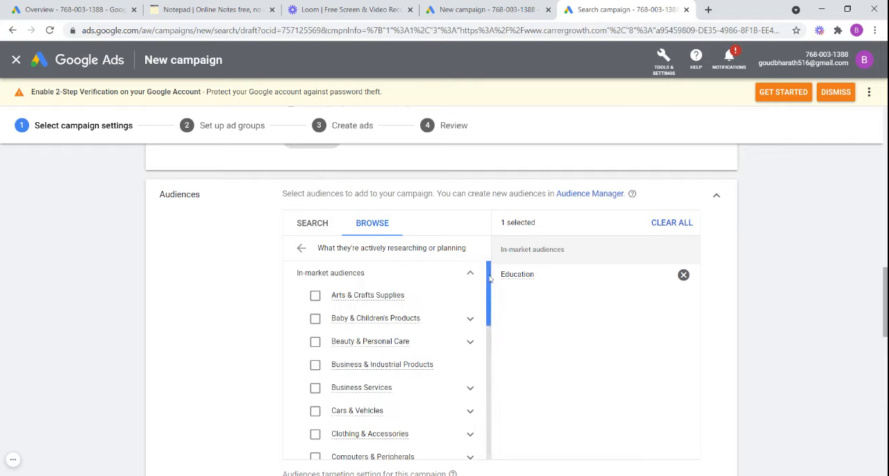
pyautogui.moveTo(489, 278); pyautogui.dragTo(496, 407)
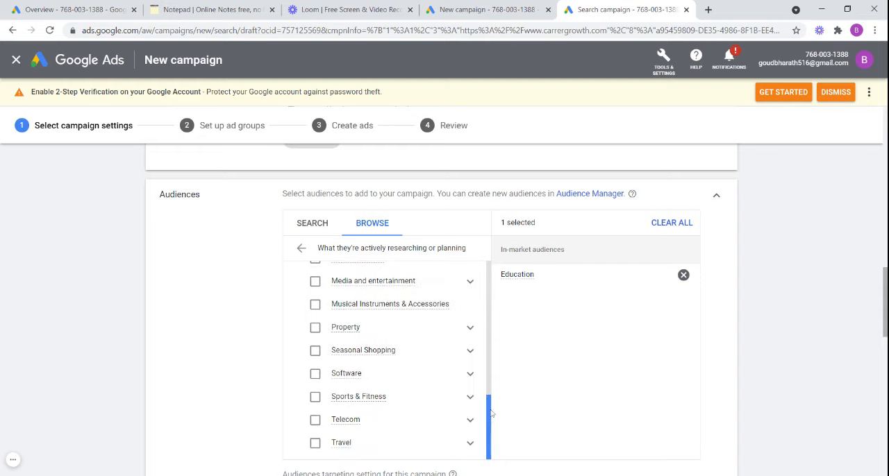
pyautogui.moveTo(491, 415); pyautogui.dragTo(489, 275)
pyautogui.moveTo(486, 242); pyautogui.dragTo(479, 341)
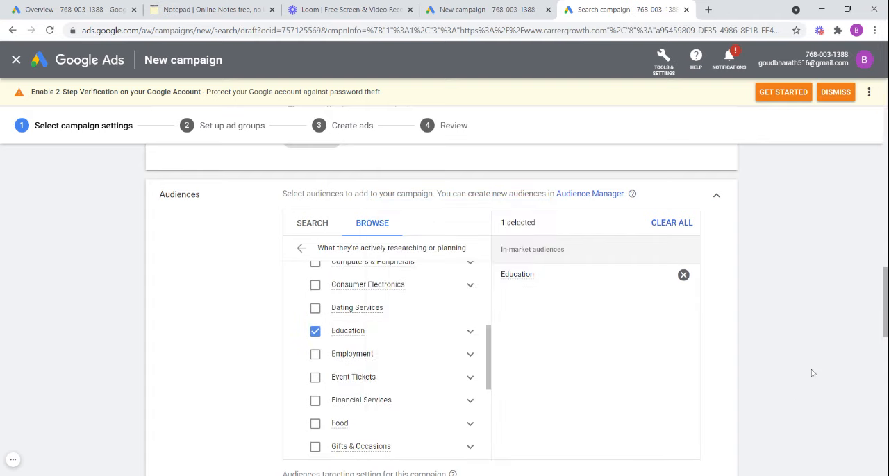
# - Browse the affinity audience categories covering people's interests and habits, and return to the list of audience types
pyautogui.click(300, 250)
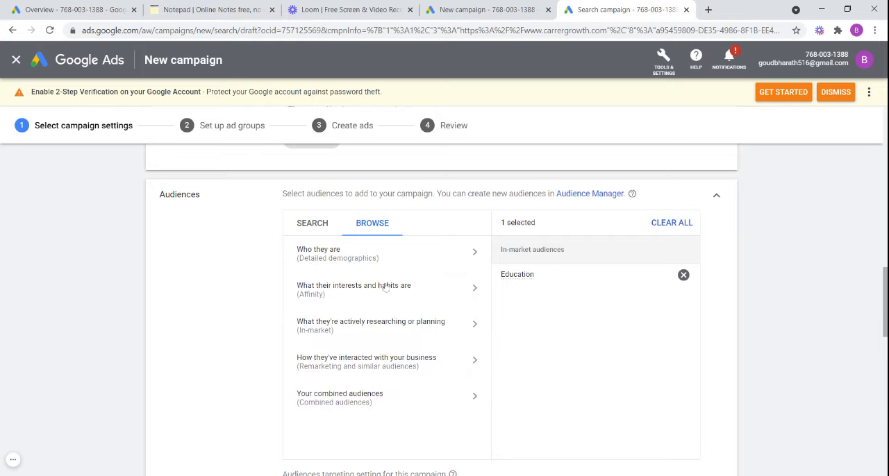
pyautogui.click(478, 296)
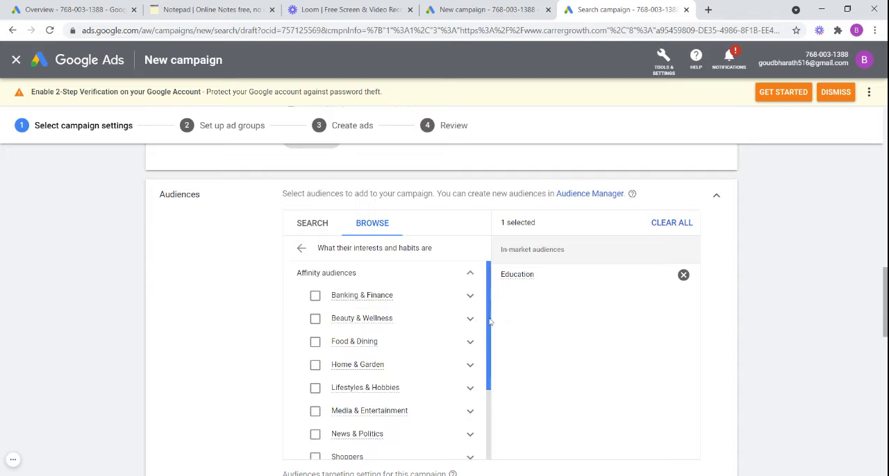
pyautogui.moveTo(489, 321); pyautogui.dragTo(490, 250)
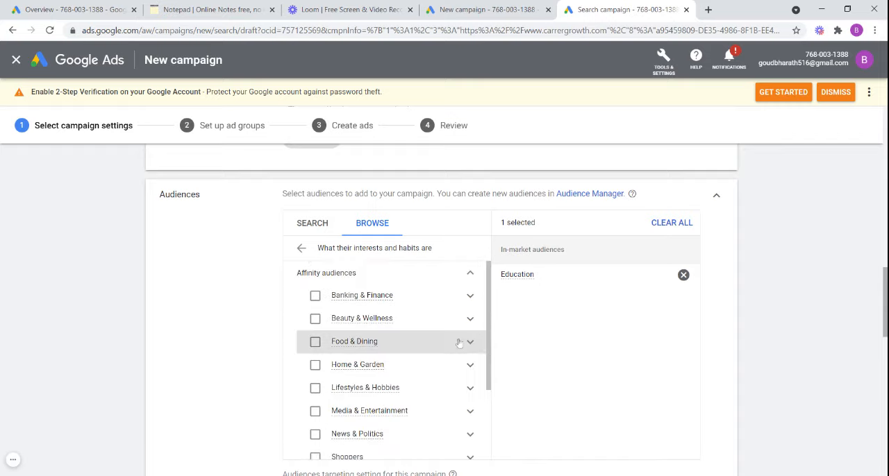
pyautogui.click(331, 236)
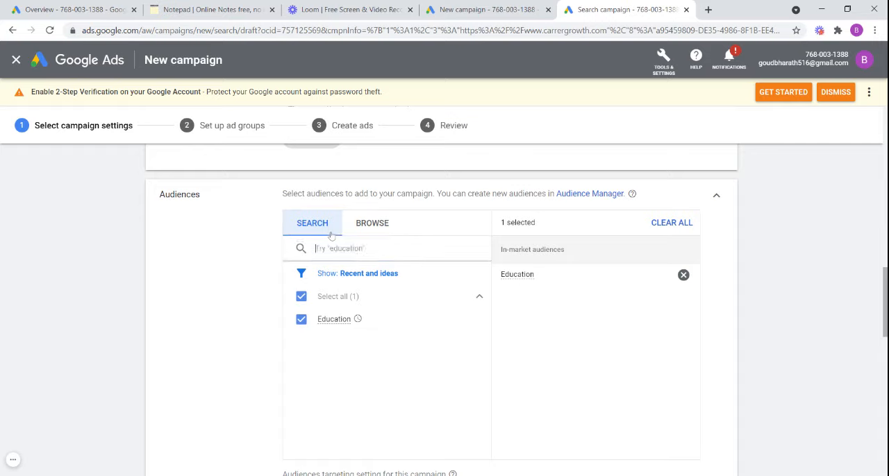
pyautogui.click(372, 224)
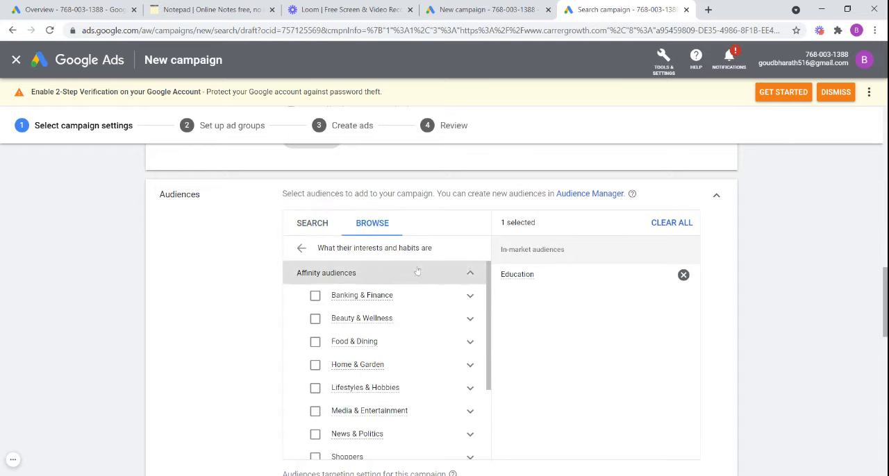
pyautogui.click(303, 255)
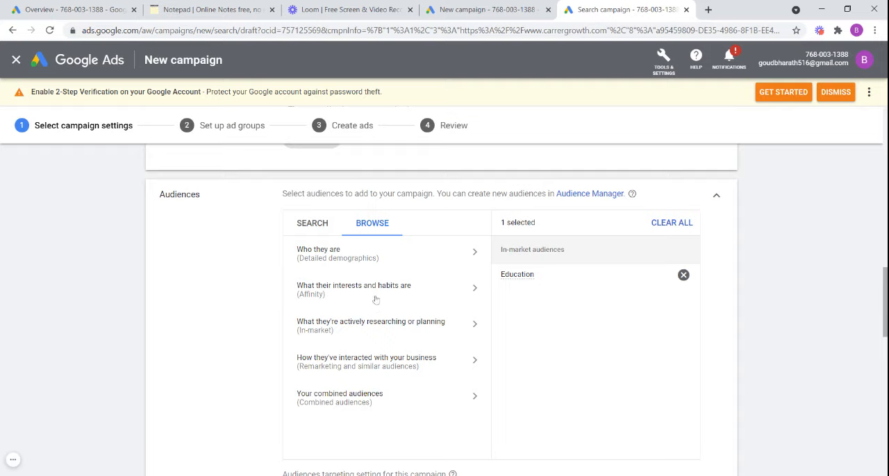
# - Examine the Parental Status and Marital Status options in the detailed demographics audiences
pyautogui.click(477, 254)
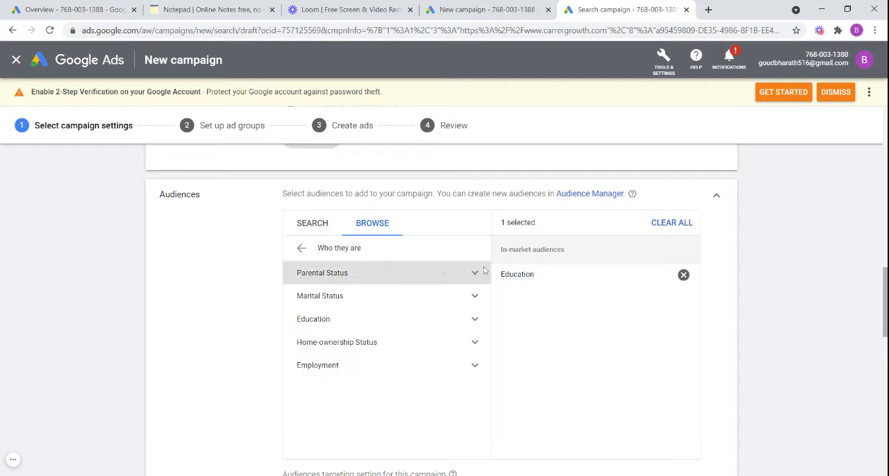
pyautogui.click(474, 275)
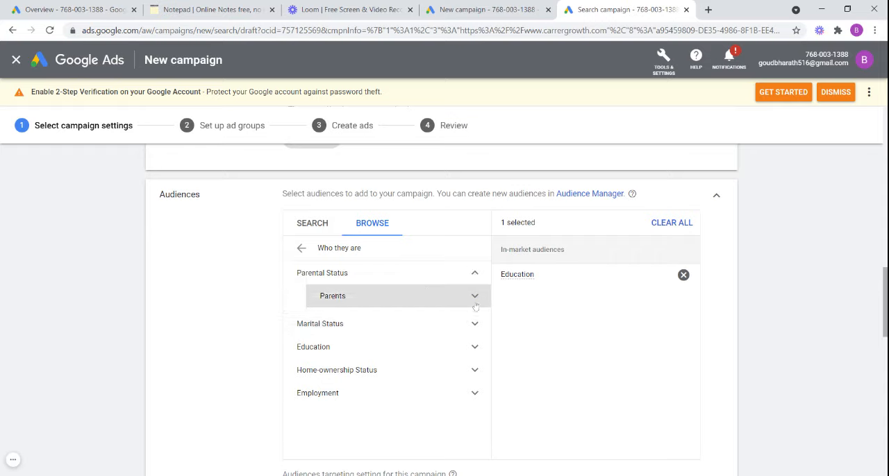
pyautogui.click(475, 304)
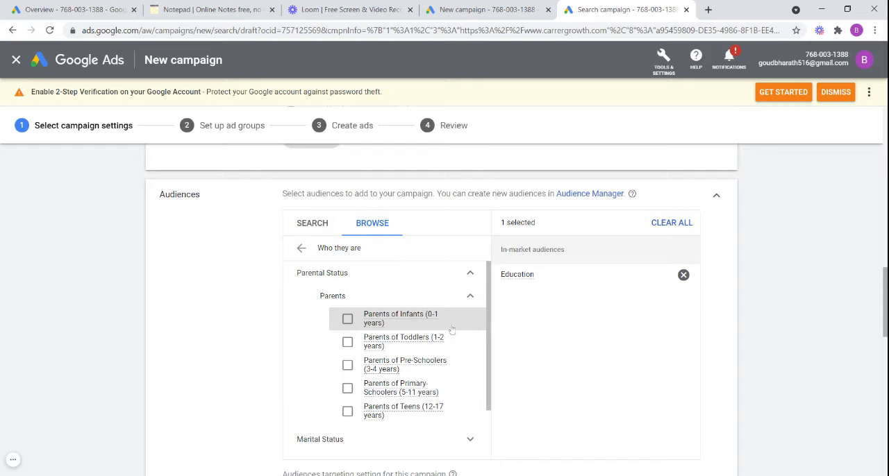
pyautogui.moveTo(490, 330); pyautogui.dragTo(494, 386)
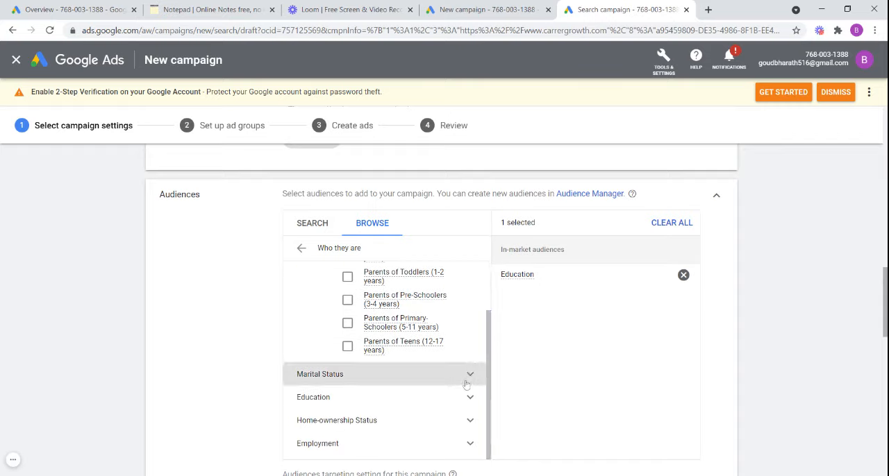
pyautogui.click(466, 383)
pyautogui.moveTo(490, 378); pyautogui.dragTo(497, 433)
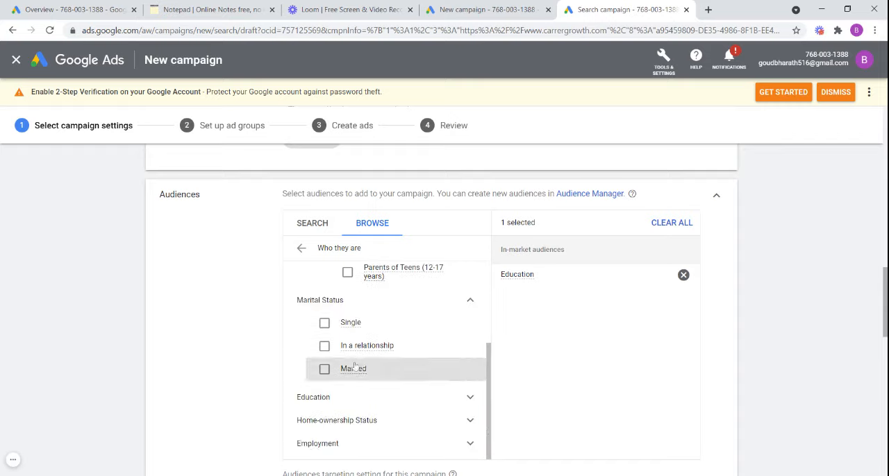
# - Examine the Education, Highest Level of Educational Attainment, Home-ownership Status and Employment categories of the detailed demographics
pyautogui.click(471, 400)
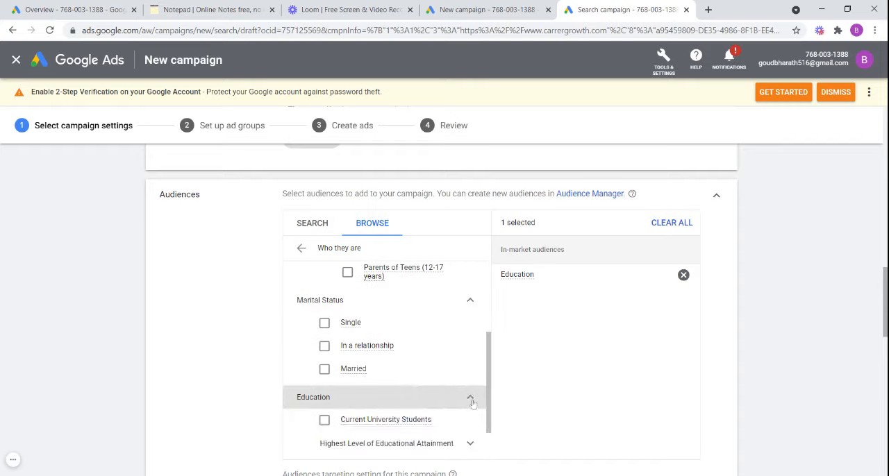
pyautogui.moveTo(490, 393); pyautogui.dragTo(498, 427)
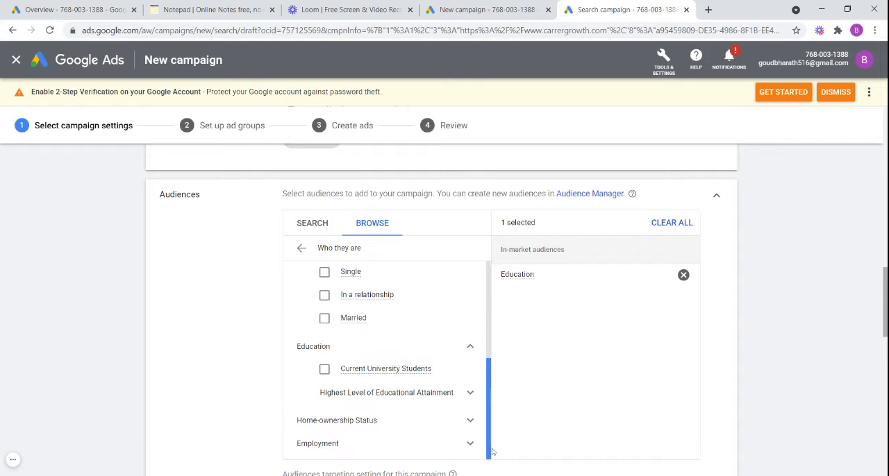
pyautogui.click(469, 394)
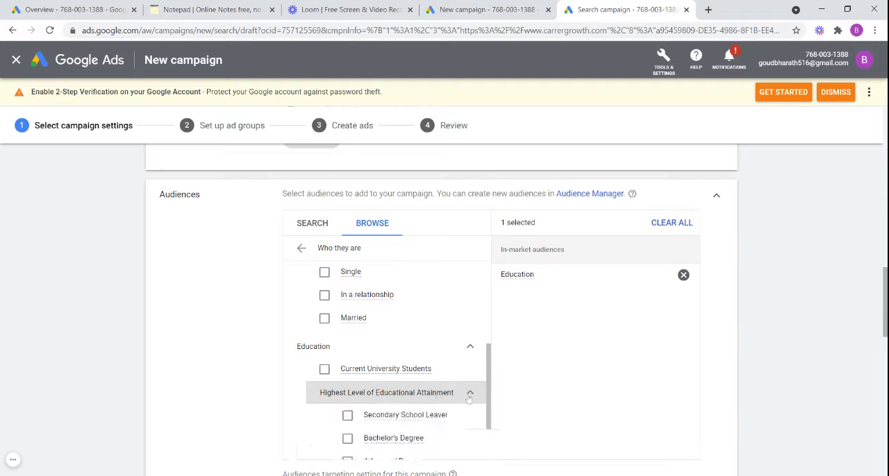
pyautogui.moveTo(492, 381); pyautogui.dragTo(497, 427)
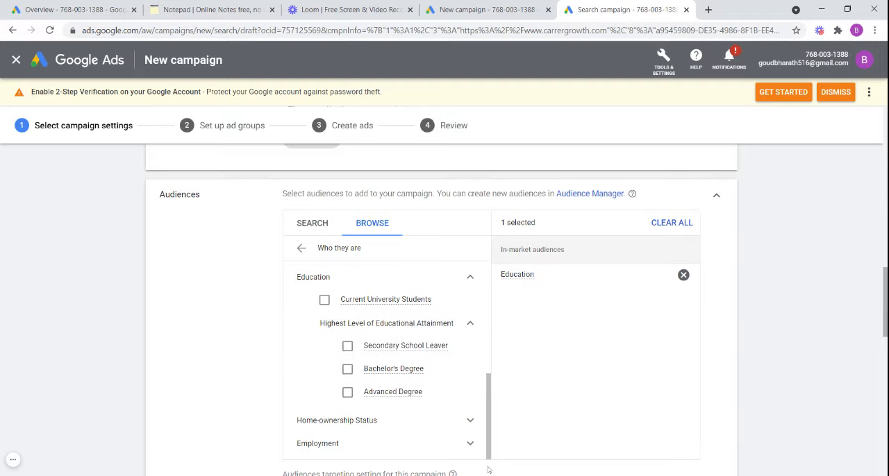
pyautogui.click(465, 444)
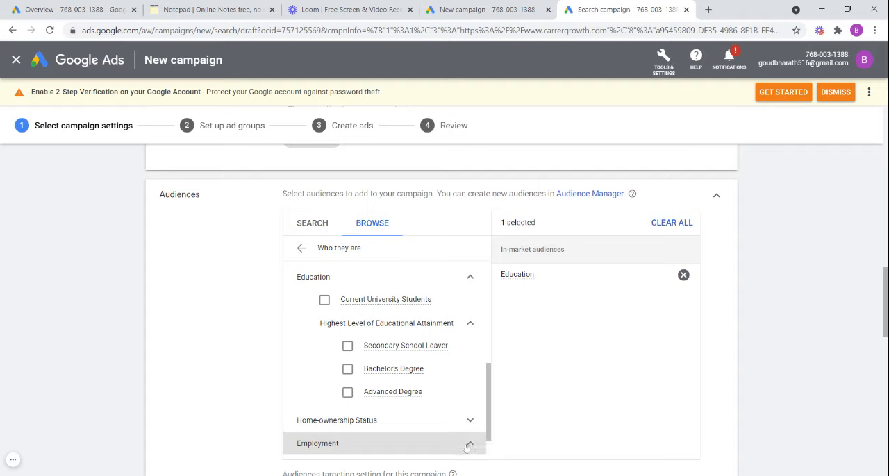
pyautogui.click(471, 445)
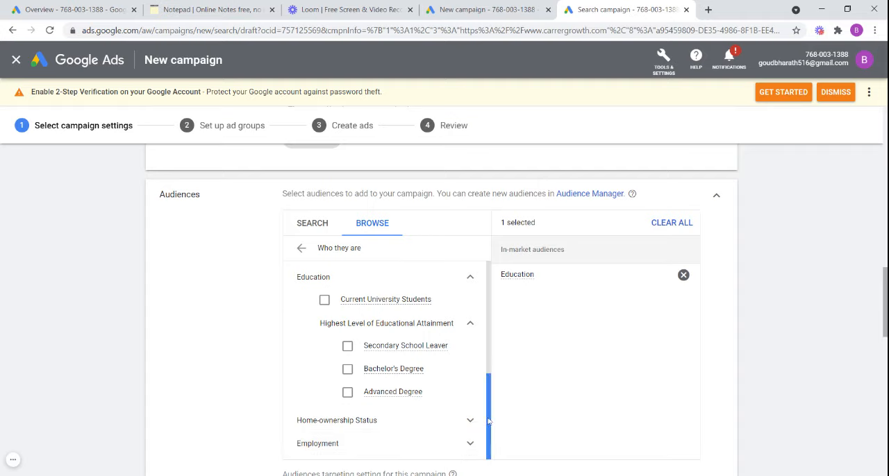
pyautogui.click(472, 423)
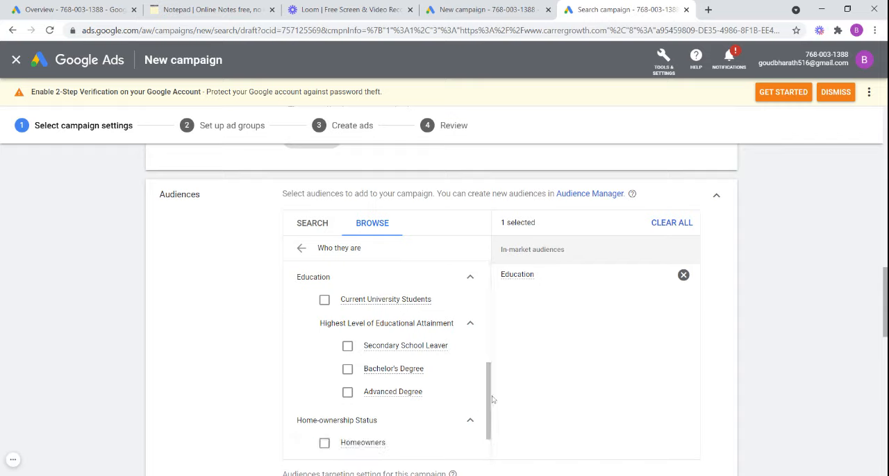
pyautogui.moveTo(490, 396); pyautogui.dragTo(490, 459)
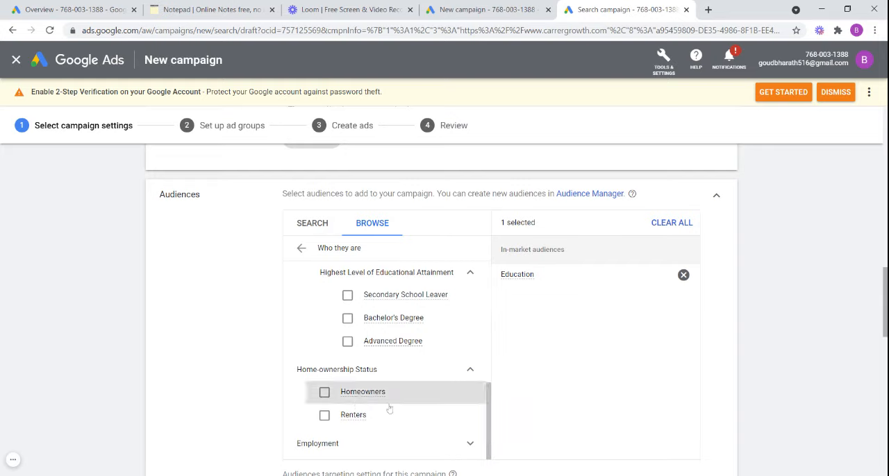
pyautogui.click(470, 444)
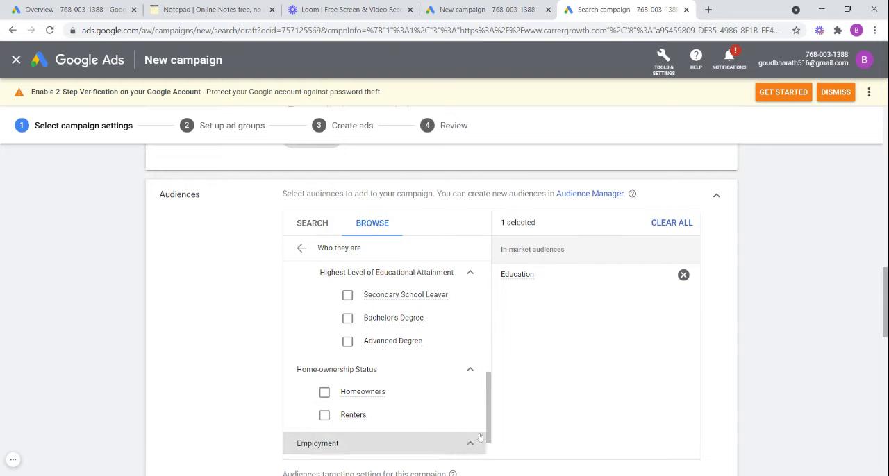
pyautogui.click(474, 444)
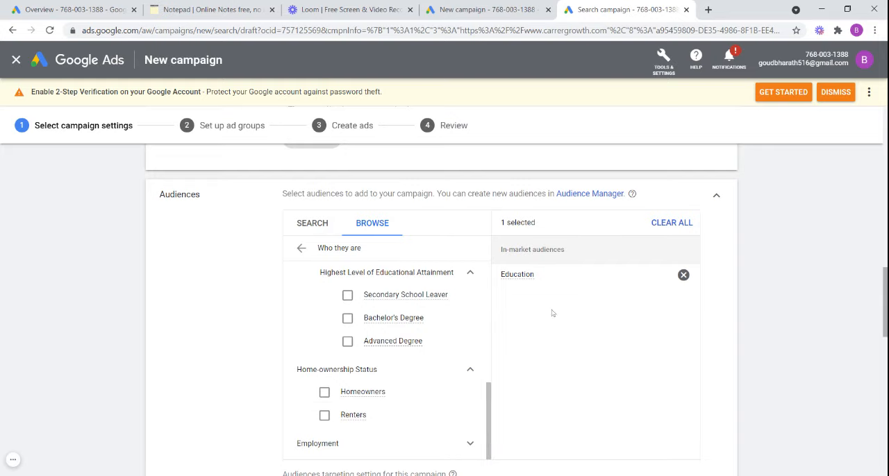
# - Collapse the audience settings and set the campaign's average daily budget to ₹1000
pyautogui.click(720, 201)
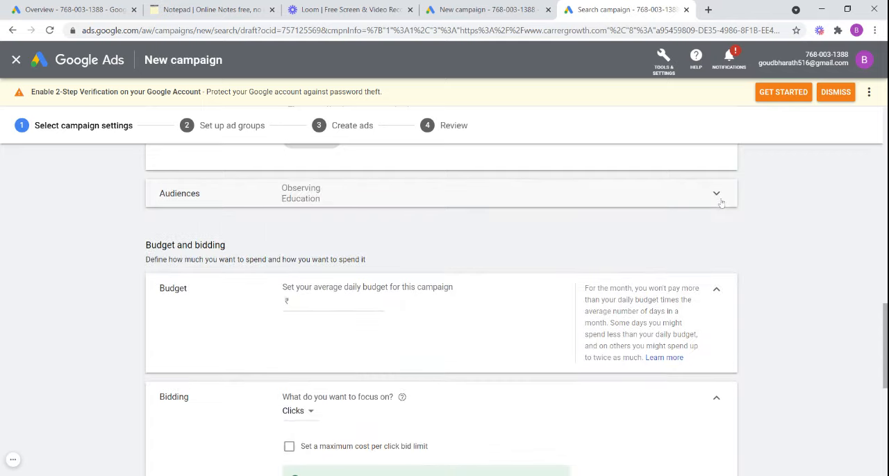
pyautogui.click(332, 302)
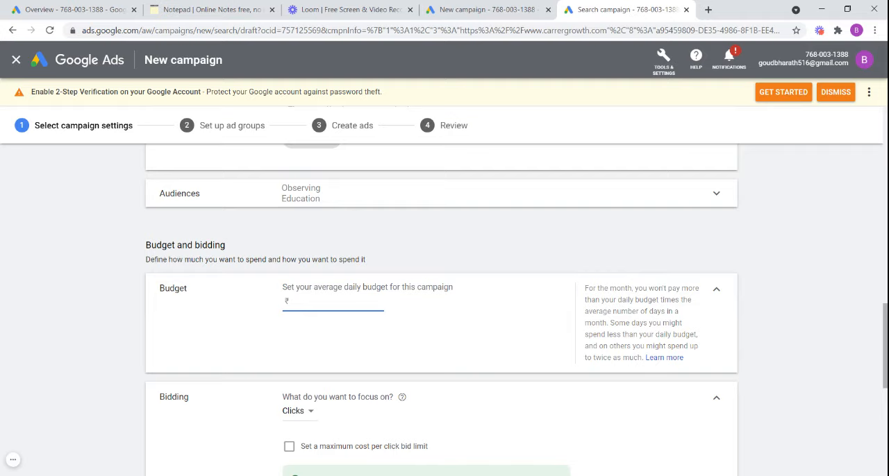
pyautogui.write('1000')
# - Review the bidding focus options, keep Clicks, and switch to selecting a bid strategy directly
pyautogui.moveTo(886, 320); pyautogui.dragTo(886, 360)
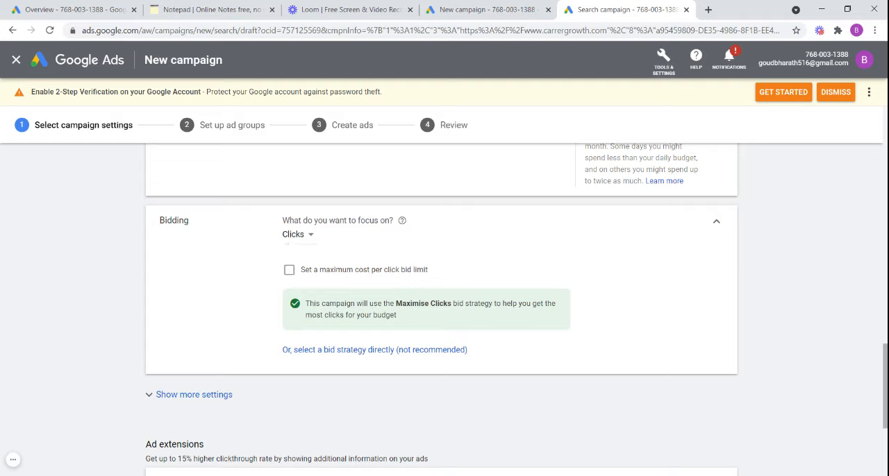
pyautogui.click(308, 237)
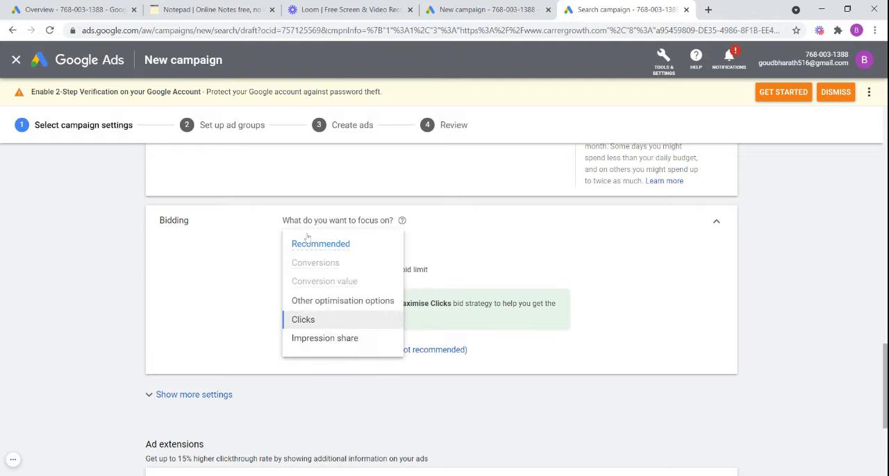
pyautogui.click(222, 344)
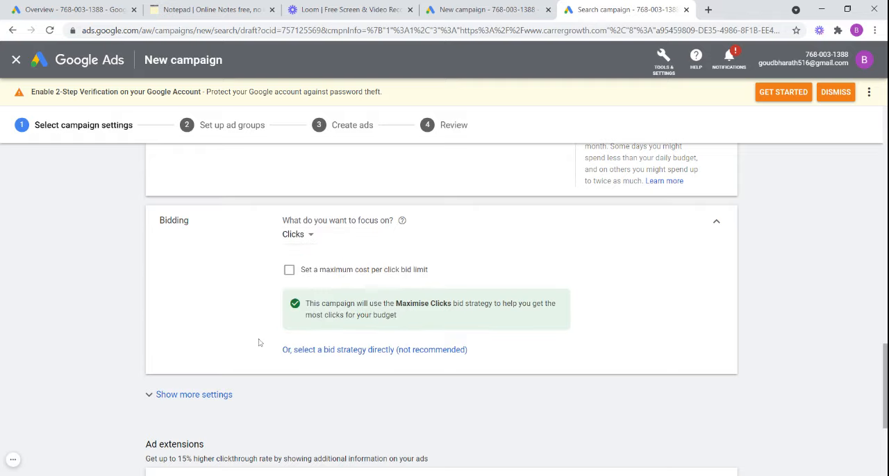
pyautogui.click(361, 353)
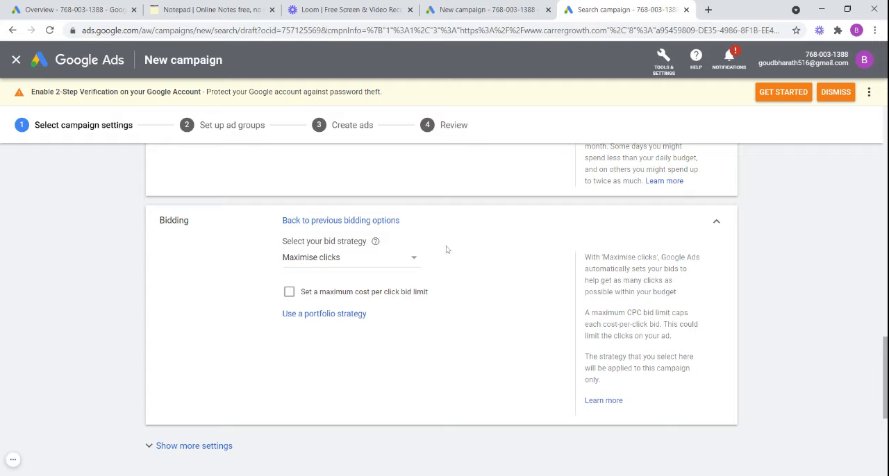
# - Try the Target CPA and Manual CPC bid strategies to compare their settings
pyautogui.click(412, 264)
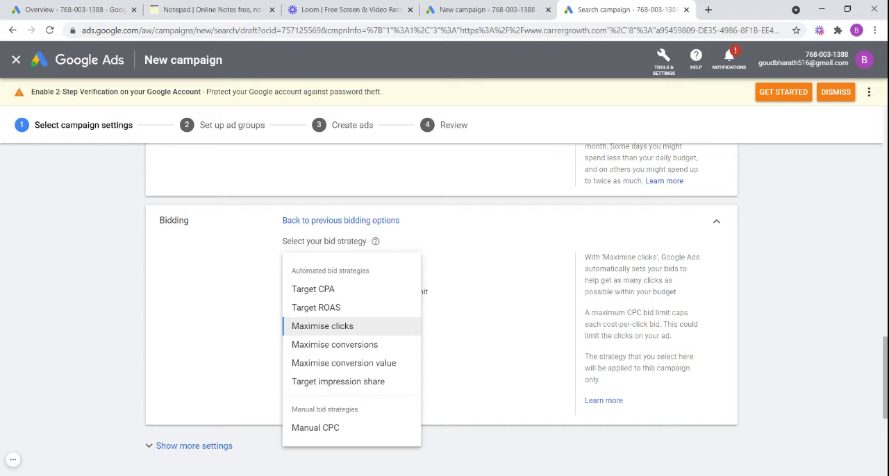
pyautogui.click(347, 290)
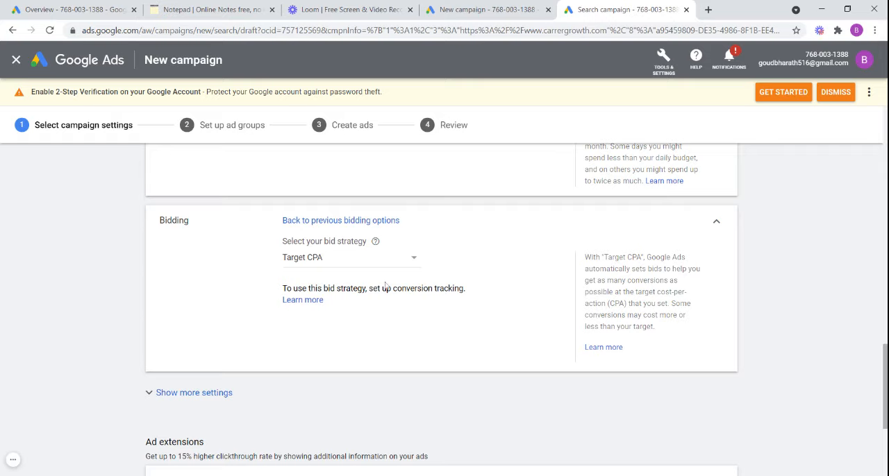
pyautogui.click(420, 260)
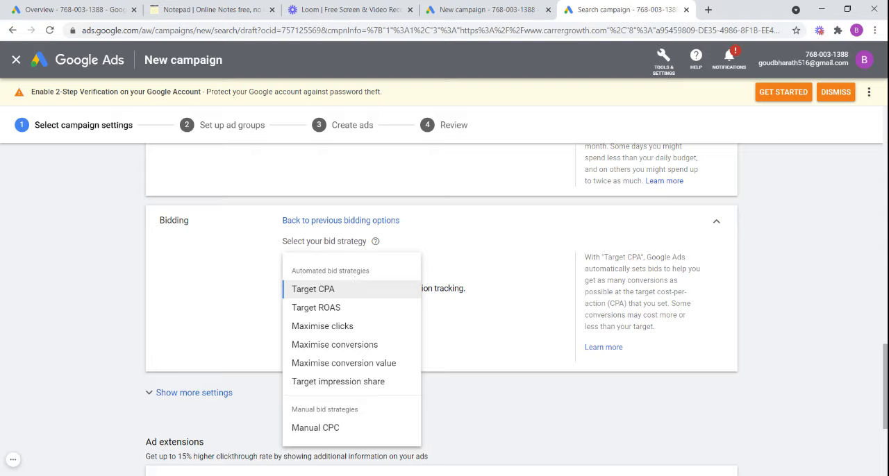
pyautogui.click(333, 428)
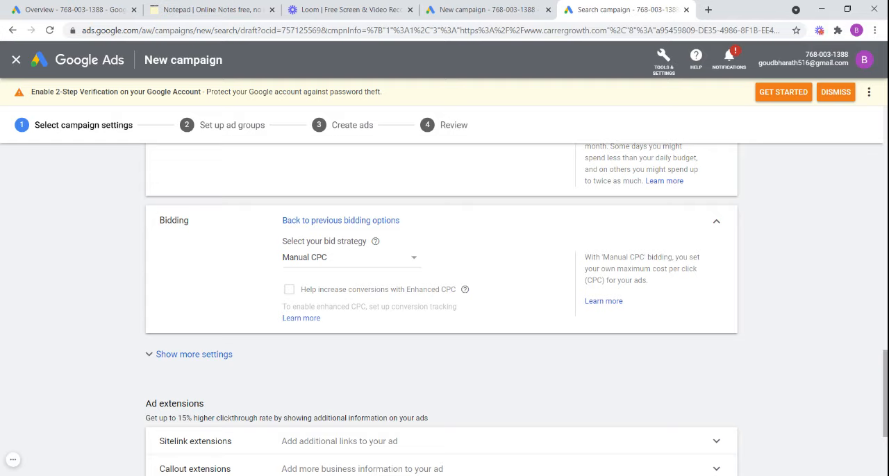
# - Set the bid strategy to Maximise clicks, then save the campaign settings and continue to the ad group setup
pyautogui.click(414, 260)
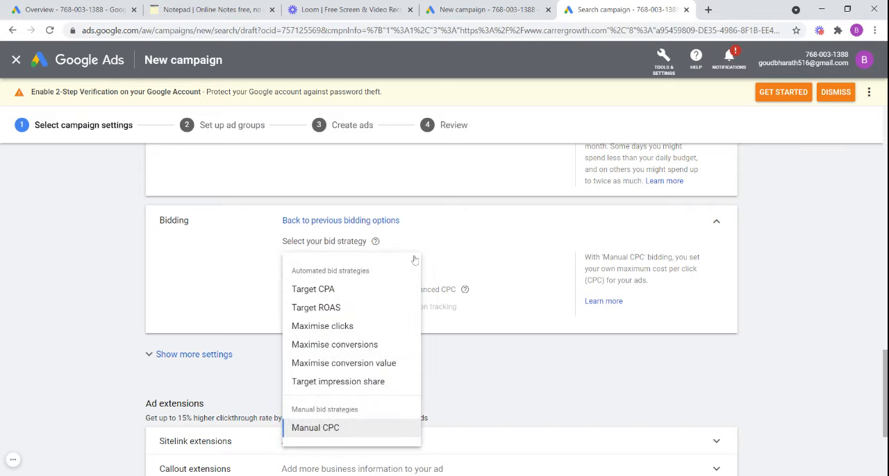
pyautogui.click(357, 326)
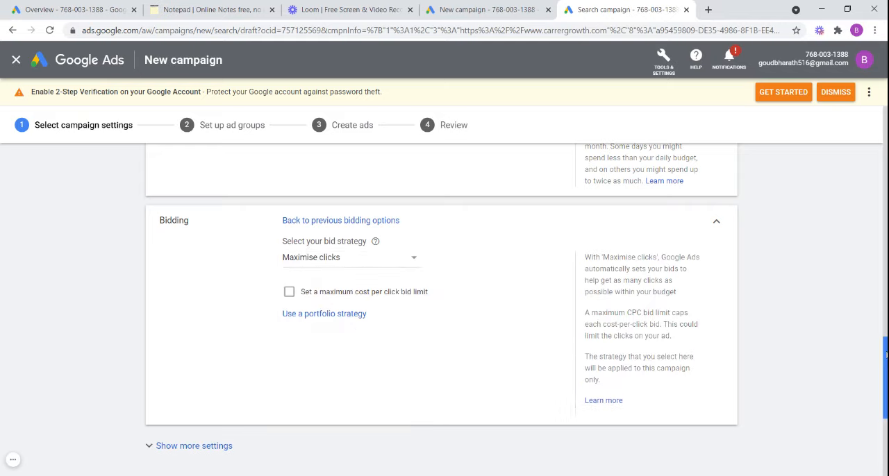
pyautogui.scroll(-4, 441, 292)
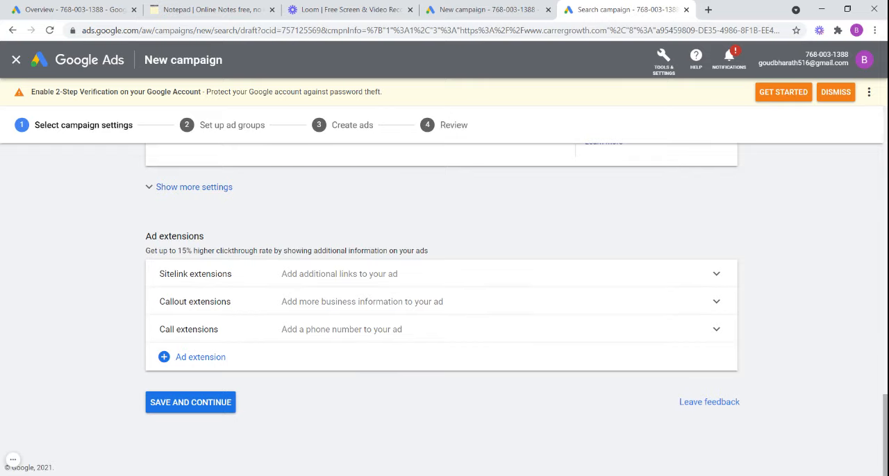
pyautogui.click(184, 409)
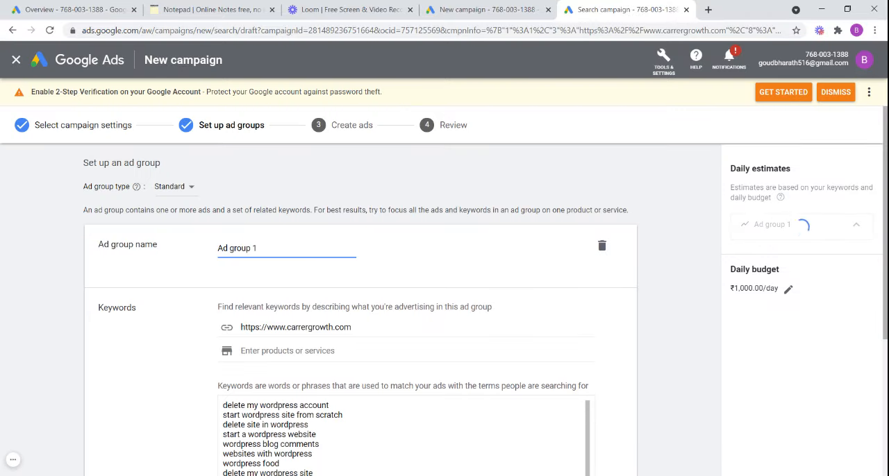
# - Rename the first ad group as "Digital marketing course"
pyautogui.moveTo(885, 307)
pyautogui.mouseDown()
pyautogui.moveTo(886, 346)
pyautogui.moveTo(886, 306)
pyautogui.mouseUp()
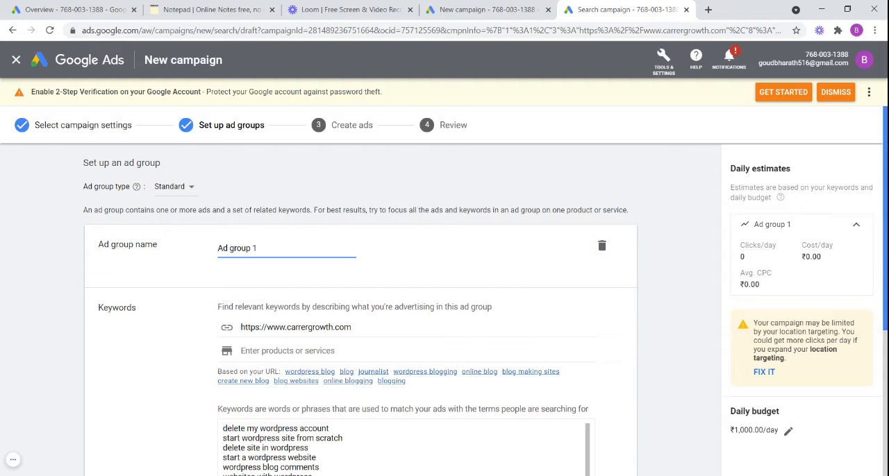
pyautogui.scroll(-4, 886, 373)
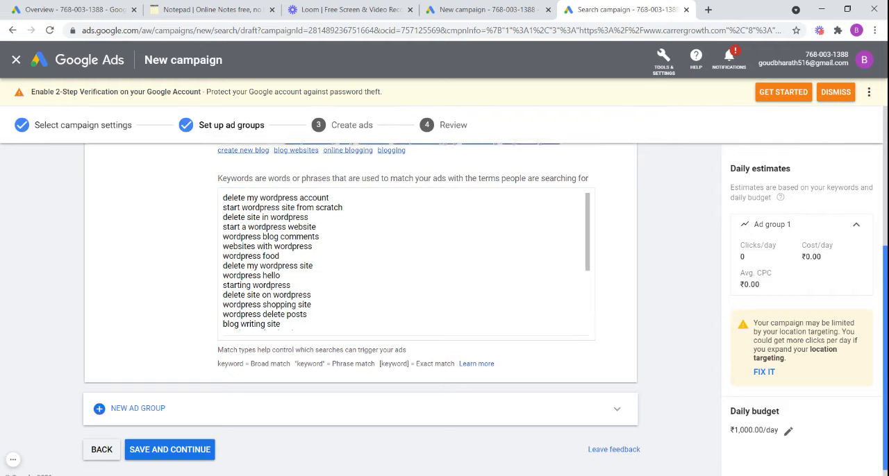
pyautogui.scroll(3, 875, 254)
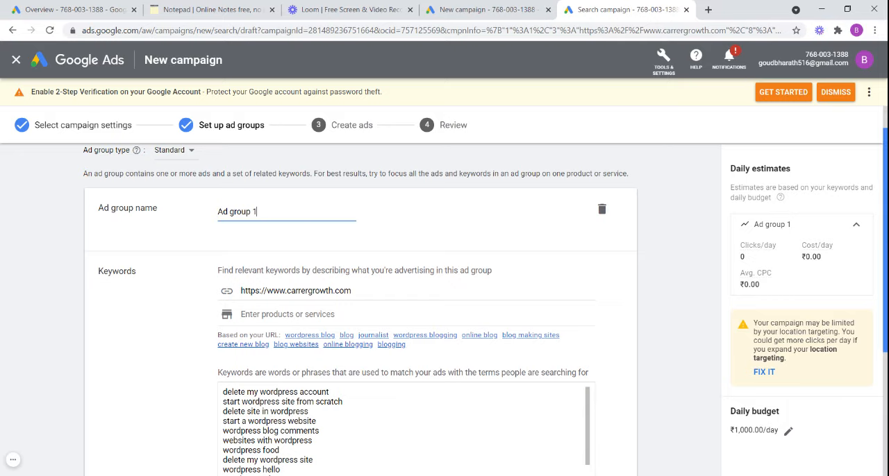
pyautogui.moveTo(885, 256)
pyautogui.mouseDown()
pyautogui.moveTo(885, 268)
pyautogui.moveTo(885, 251)
pyautogui.mouseUp()
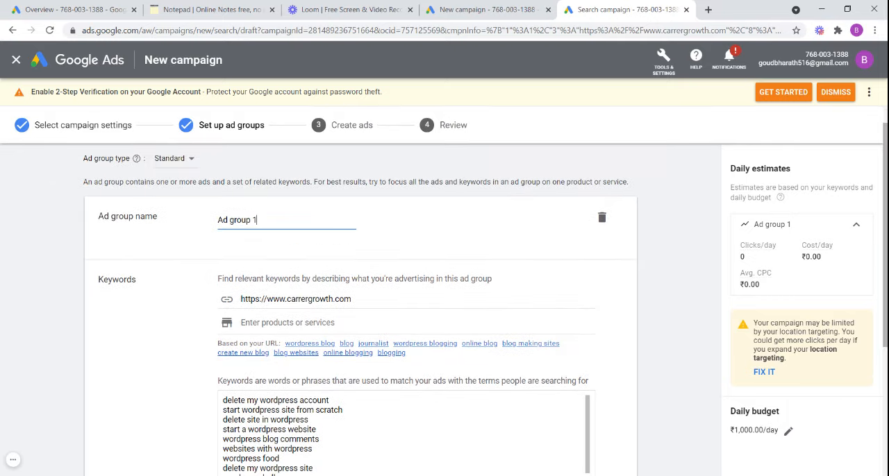
pyautogui.press('BackSpace')
pyautogui.press('BackSpace')
pyautogui.press('BackSpace')
pyautogui.press('BackSpace')
pyautogui.press('BackSpace')
pyautogui.press('BackSpace')
pyautogui.press('BackSpace')
pyautogui.press('BackSpace')
pyautogui.press('BackSpace')
pyautogui.press('BackSpace')
pyautogui.write('D')
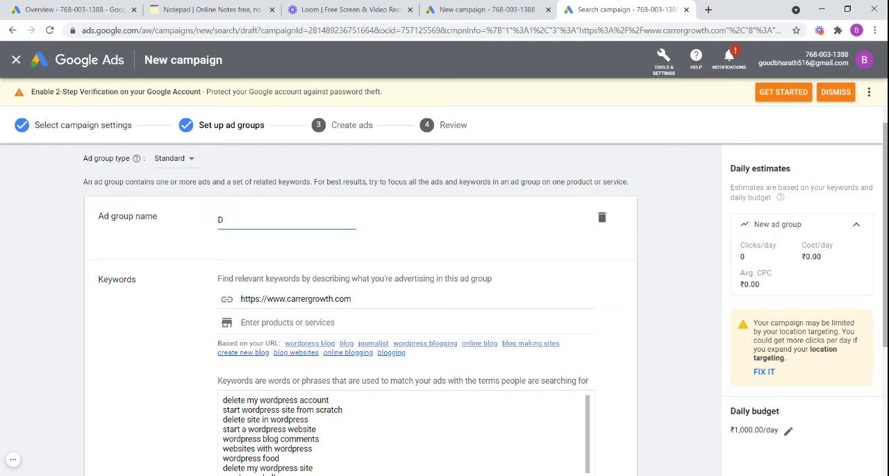
pyautogui.write('igital marke')
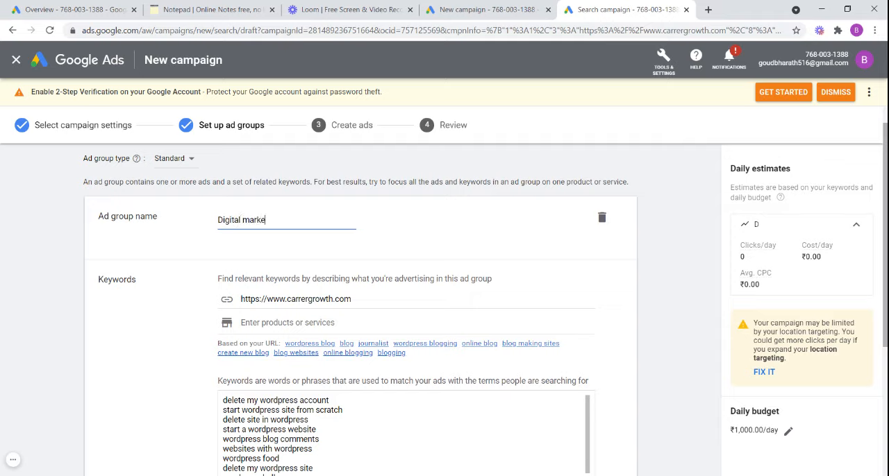
pyautogui.write('ting course')
# - Add "Digital marketing course" as the ad group's product or service and replace its current keywords with related ones
pyautogui.click(350, 323)
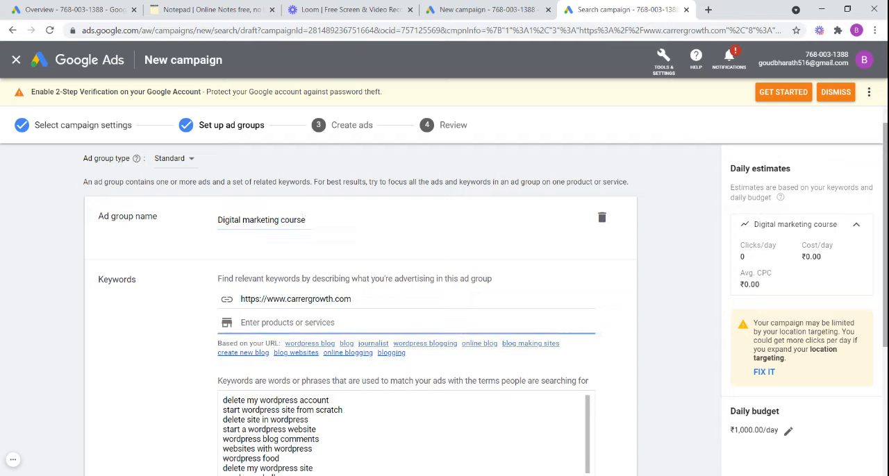
pyautogui.moveTo(219, 220); pyautogui.dragTo(306, 220)
pyautogui.hotkey('ctrl', 'c')
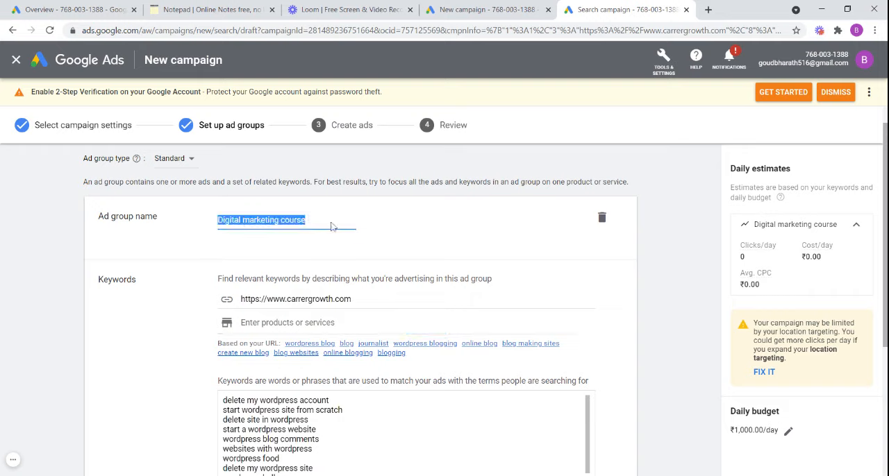
pyautogui.click(272, 331)
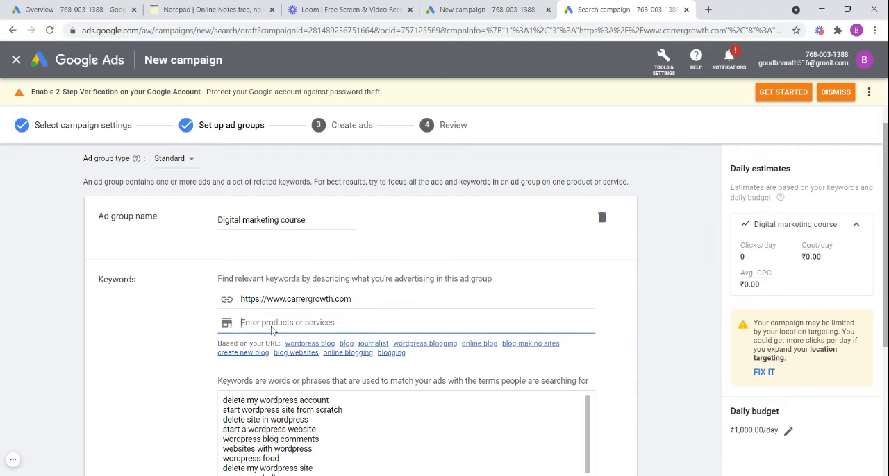
pyautogui.hotkey('ctrl', 'v')
pyautogui.press('Return')
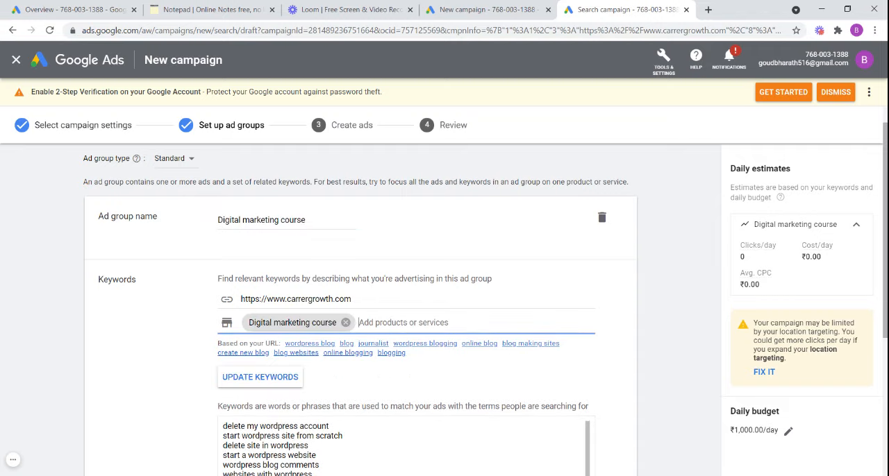
pyautogui.click(264, 377)
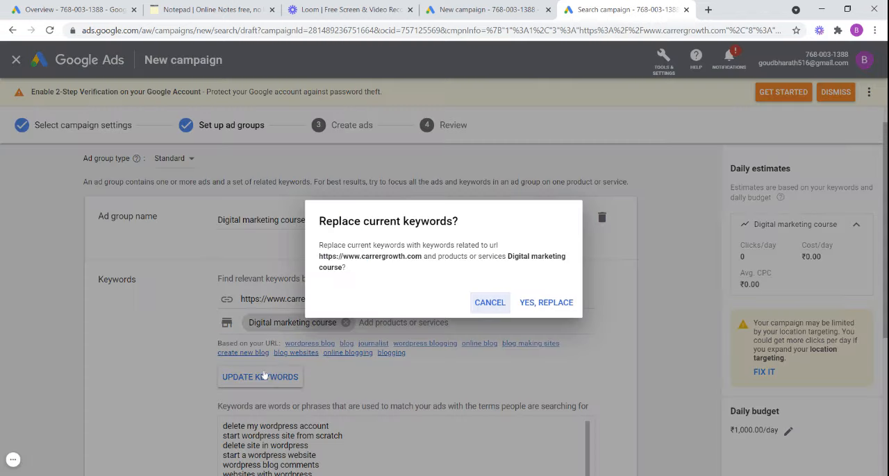
pyautogui.click(535, 303)
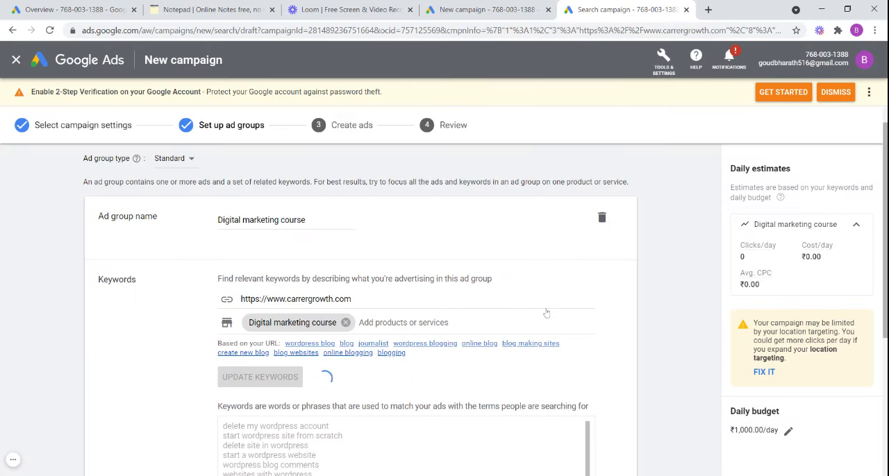
# - Add a second ad group and name it "Web development course"
pyautogui.moveTo(886, 263); pyautogui.dragTo(885, 342)
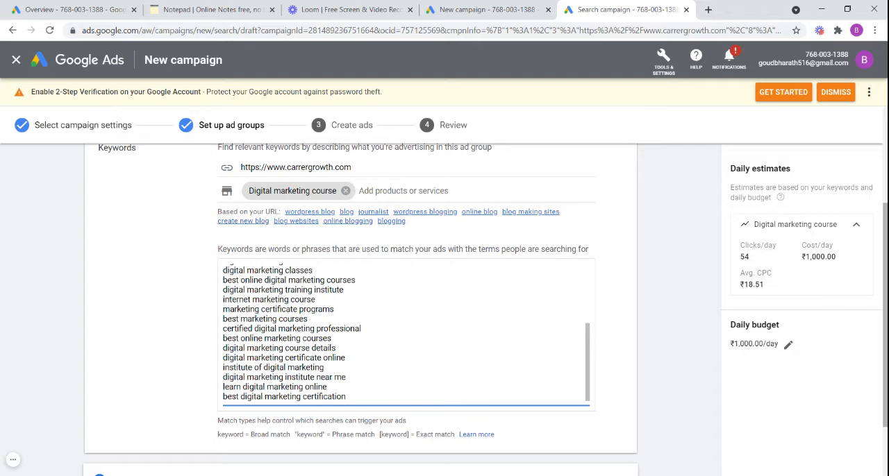
pyautogui.scroll(-2, 445, 309)
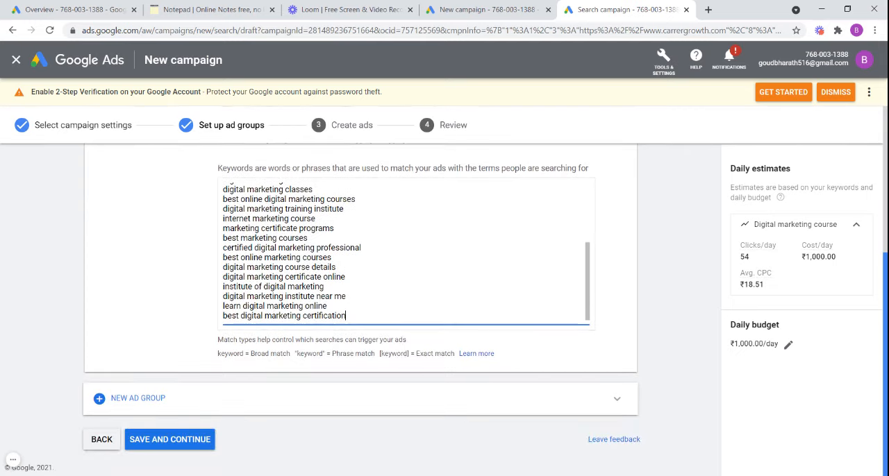
pyautogui.click(149, 402)
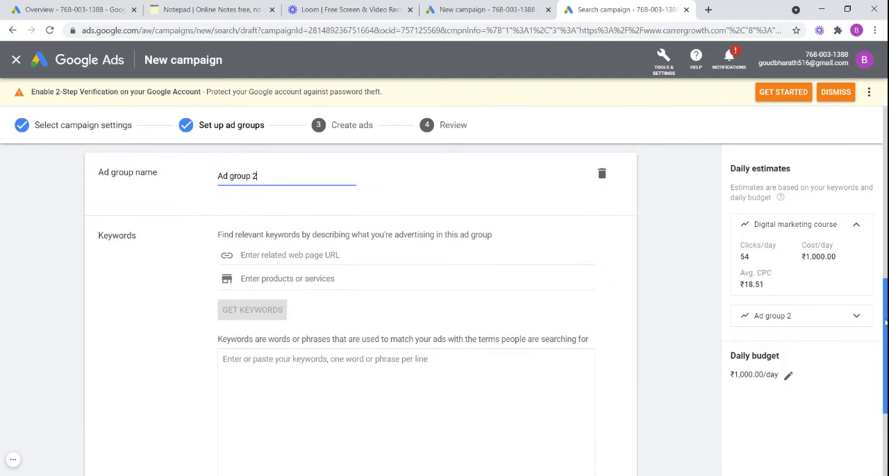
pyautogui.moveTo(886, 323); pyautogui.dragTo(885, 311)
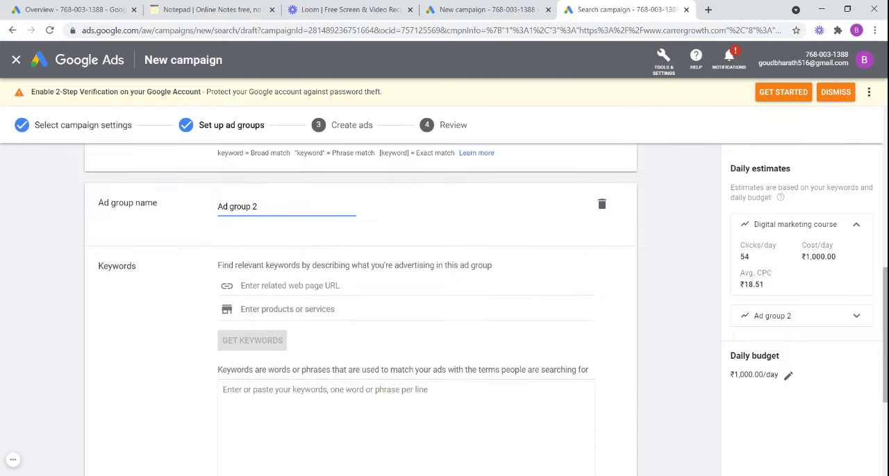
pyautogui.press('BackSpace')
pyautogui.press('BackSpace')
pyautogui.press('BackSpace')
pyautogui.press('BackSpace')
pyautogui.press('BackSpace')
pyautogui.press('BackSpace')
pyautogui.press('BackSpace')
pyautogui.press('BackSpace')
pyautogui.press('BackSpace')
pyautogui.press('BackSpace')
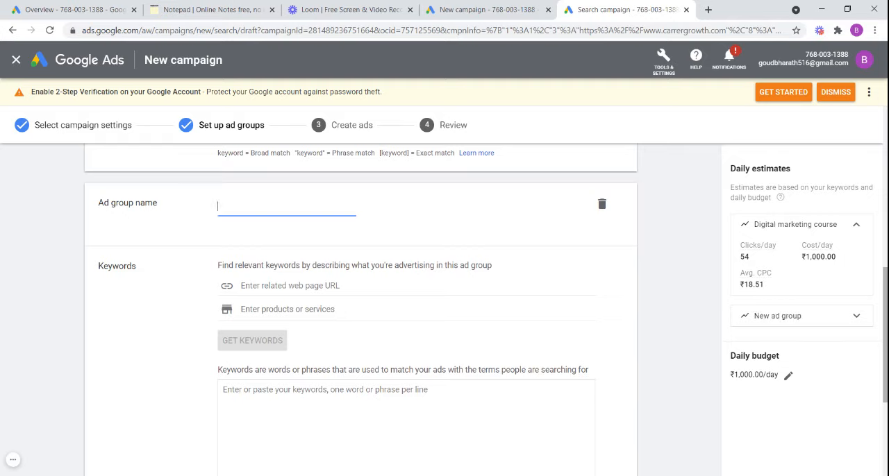
pyautogui.write('w')
pyautogui.write('Web de')
pyautogui.write('volopme')
pyautogui.press('BackSpace')
pyautogui.press('BackSpace')
pyautogui.press('BackSpace')
pyautogui.press('BackSpace')
pyautogui.press('BackSpace')
pyautogui.press('BackSpace')
pyautogui.write('e')
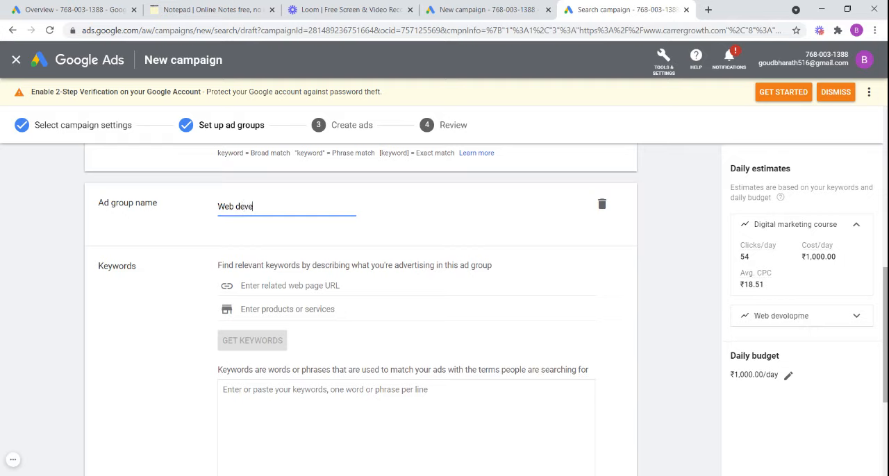
pyautogui.write('lopment co')
pyautogui.write('urse')
# - Try to get keywords for the second ad group using "web devolopment" as its product or service
pyautogui.click(292, 309)
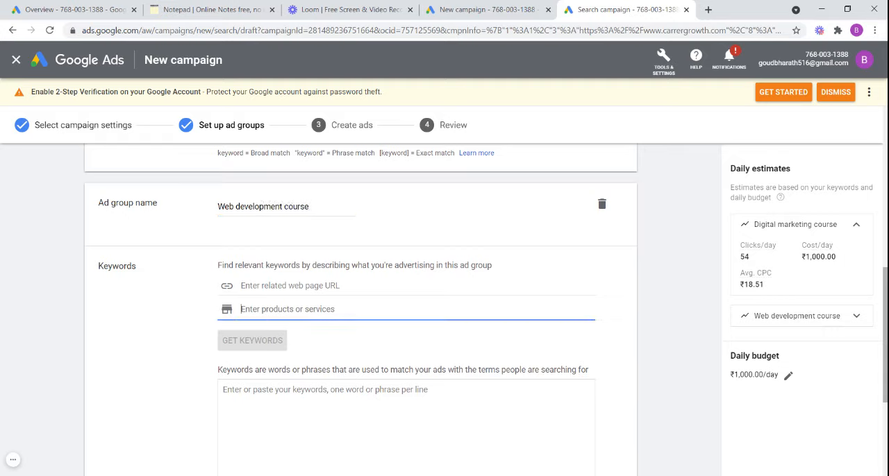
pyautogui.moveTo(219, 207); pyautogui.dragTo(379, 218)
pyautogui.click(379, 218)
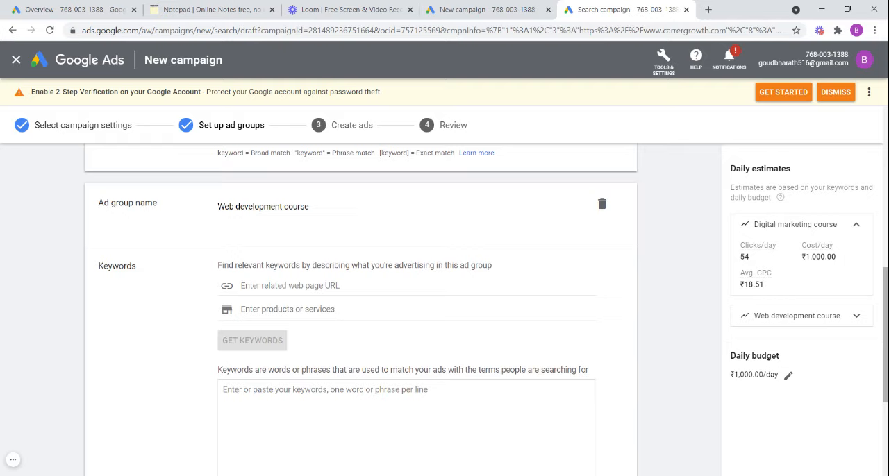
pyautogui.moveTo(218, 207); pyautogui.dragTo(312, 217)
pyautogui.click(336, 223)
pyautogui.click(267, 311)
pyautogui.write('w')
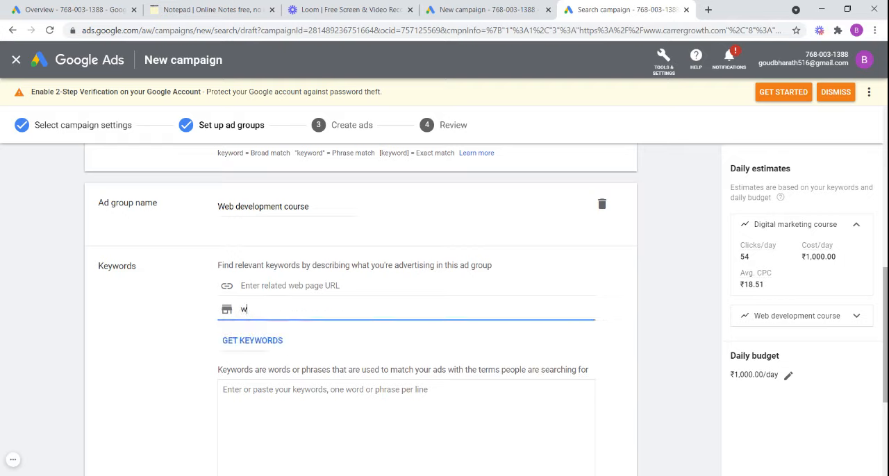
pyautogui.write('eb devolopmen')
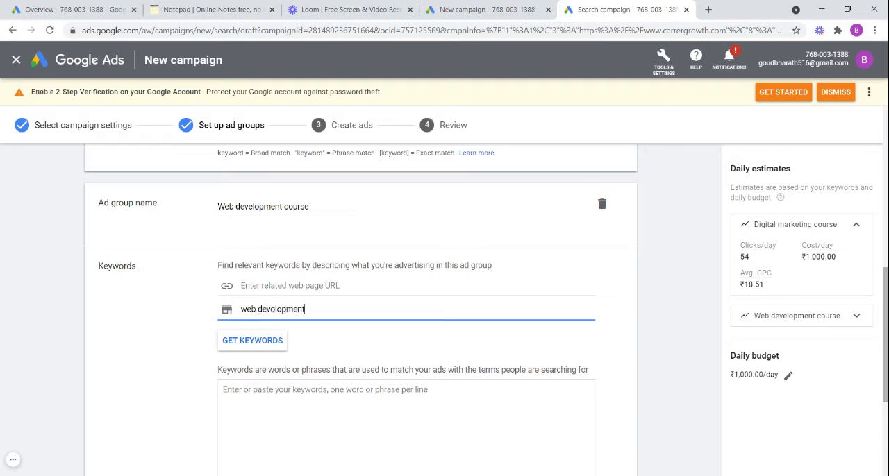
pyautogui.write('t')
pyautogui.click(266, 341)
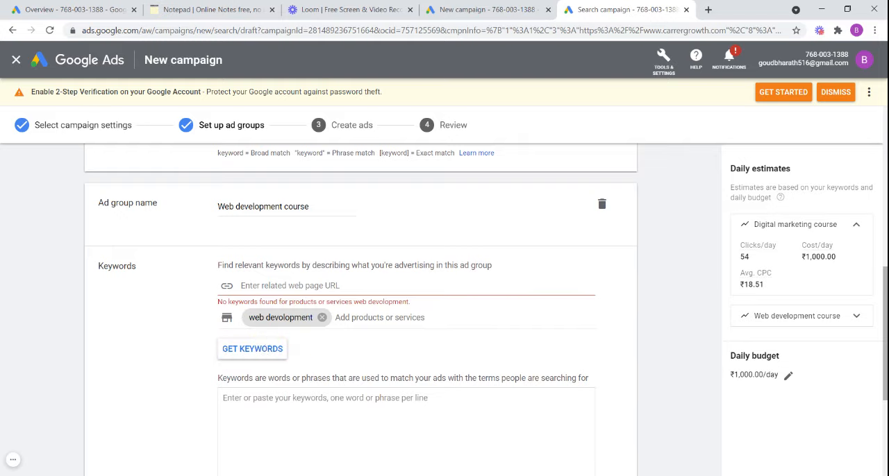
# - Try getting keywords with "Web designing course" as the second ad group's related web page URL, and clear that entry
pyautogui.click(291, 286)
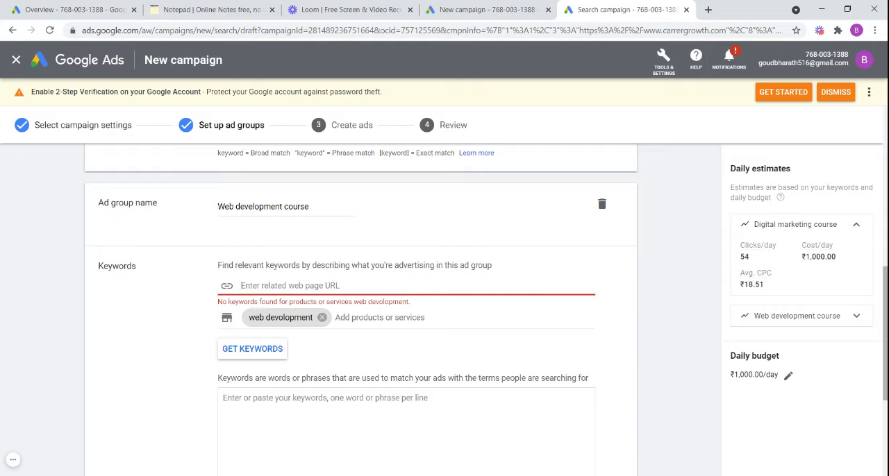
pyautogui.write('We')
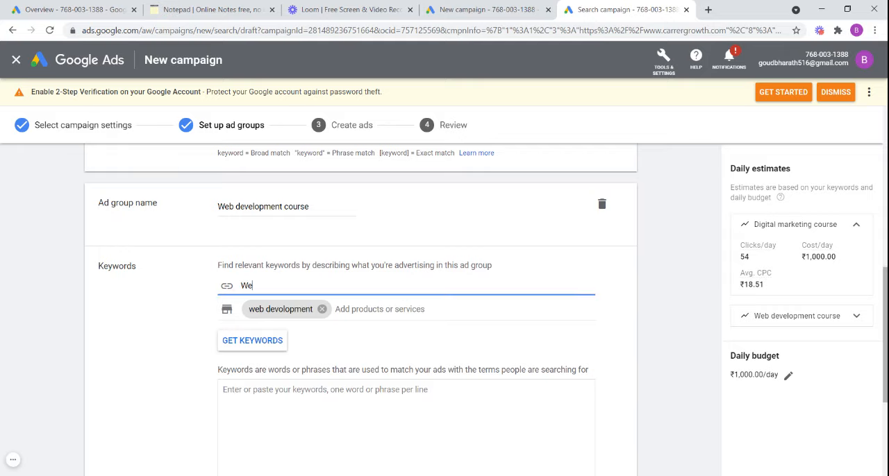
pyautogui.write('b designing course')
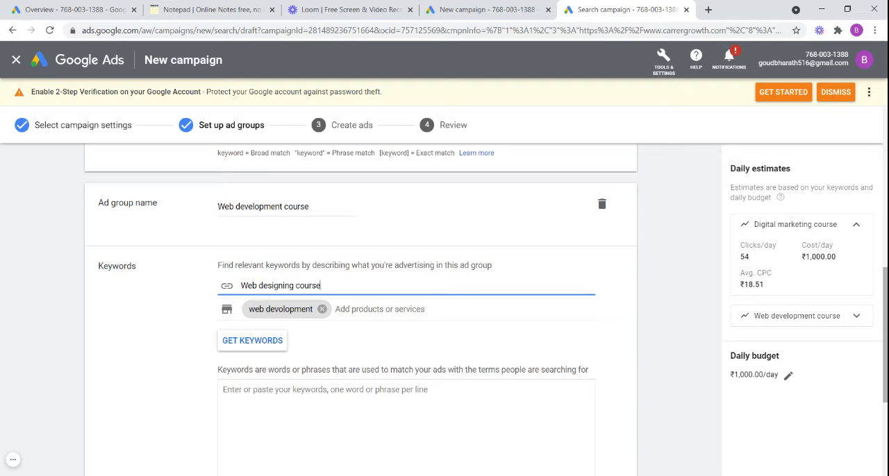
pyautogui.click(265, 350)
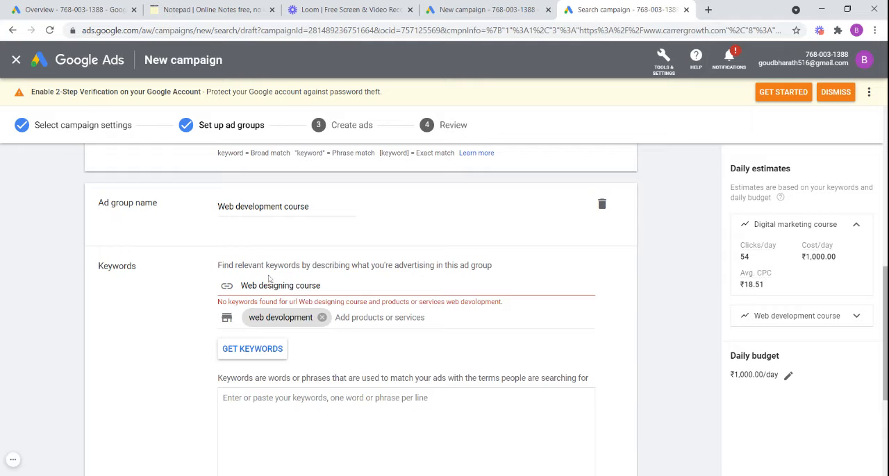
pyautogui.click(312, 285)
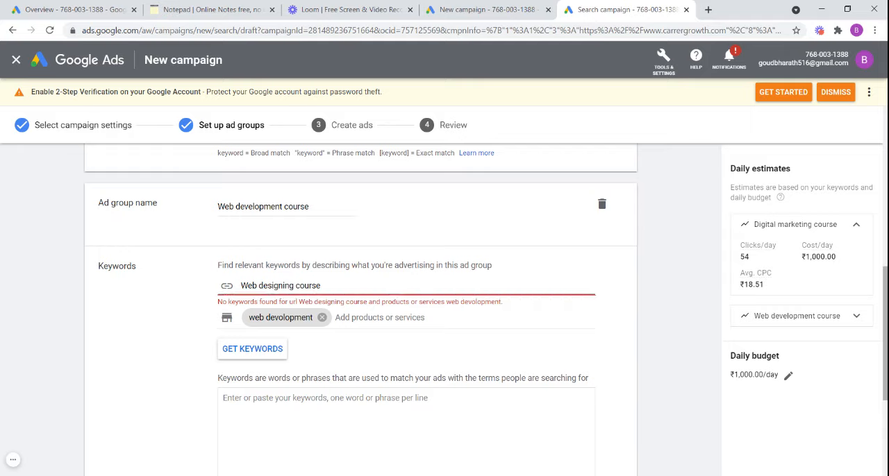
pyautogui.press('BackSpace')
pyautogui.press('BackSpace')
pyautogui.press('BackSpace')
pyautogui.press('BackSpace')
pyautogui.press('BackSpace')
pyautogui.press('BackSpace')
pyautogui.press('BackSpace')
pyautogui.press('BackSpace')
pyautogui.press('BackSpace')
pyautogui.press('BackSpace')
pyautogui.press('BackSpace')
pyautogui.press('BackSpace')
pyautogui.press('BackSpace')
pyautogui.press('BackSpace')
pyautogui.press('BackSpace')
pyautogui.press('BackSpace')
pyautogui.press('BackSpace')
pyautogui.press('BackSpace')
pyautogui.press('BackSpace')
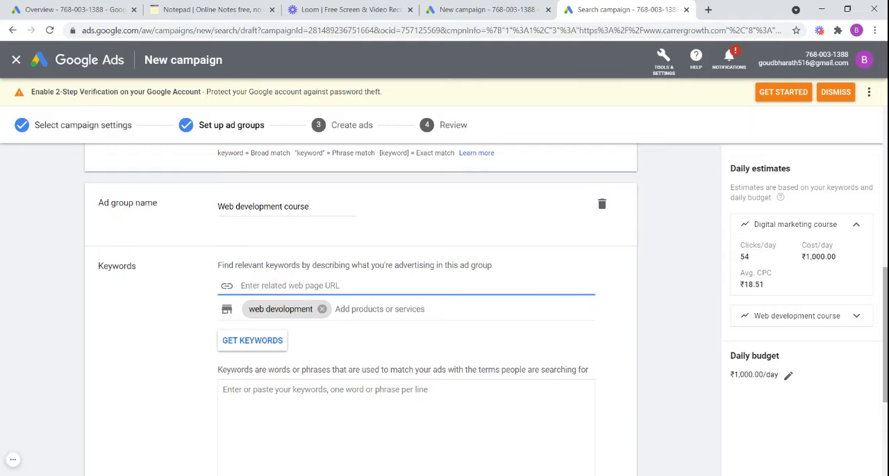
# - Replace the second ad group's misspelled product or service with "web development" and get its keywords
pyautogui.click(321, 309)
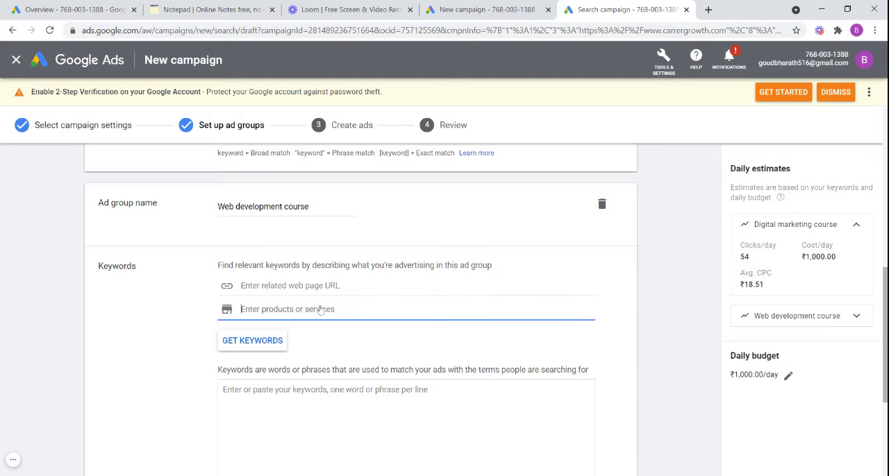
pyautogui.write('we')
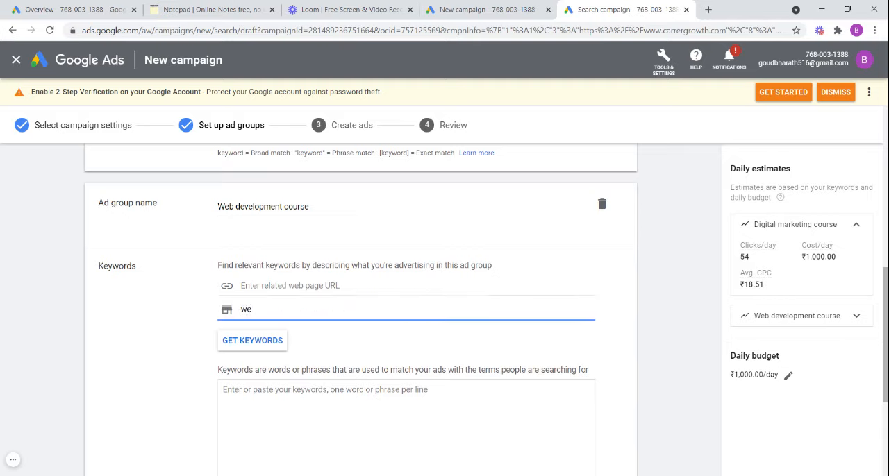
pyautogui.write('b devolopme')
pyautogui.press('BackSpace')
pyautogui.press('BackSpace')
pyautogui.press('BackSpace')
pyautogui.press('BackSpace')
pyautogui.press('BackSpace')
pyautogui.press('BackSpace')
pyautogui.press('BackSpace')
pyautogui.press('BackSpace')
pyautogui.write('elopment')
pyautogui.click(266, 342)
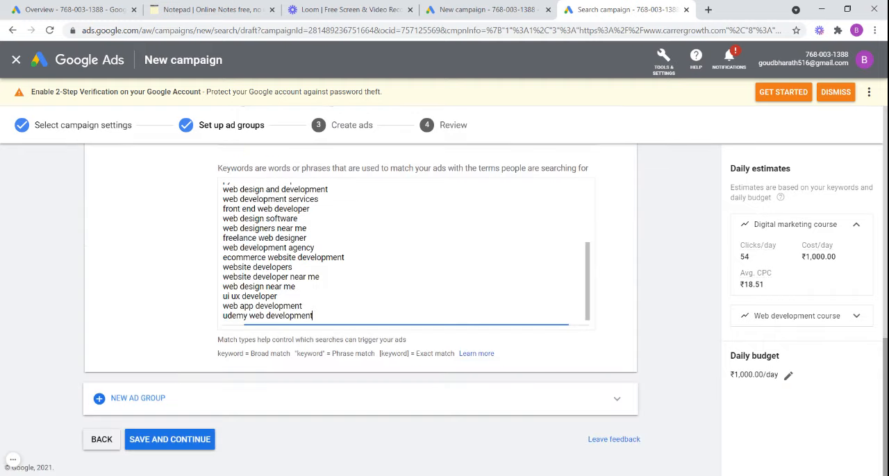
pyautogui.moveTo(886, 382); pyautogui.dragTo(885, 262)
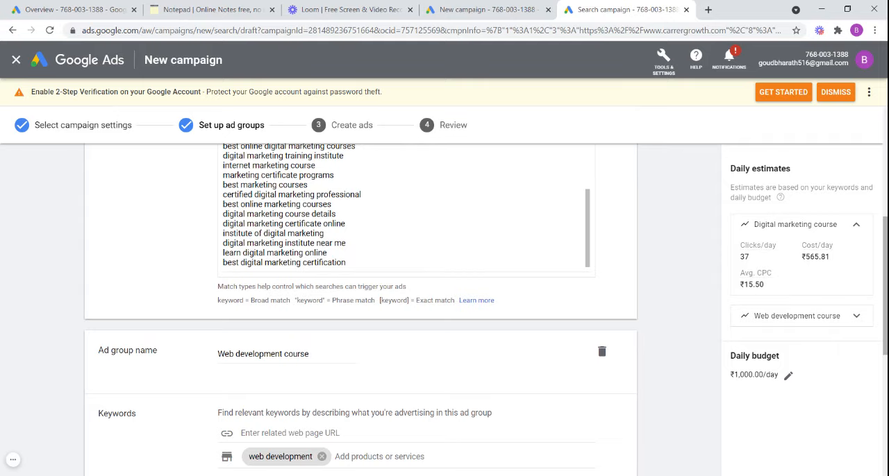
pyautogui.moveTo(884, 275); pyautogui.dragTo(884, 234)
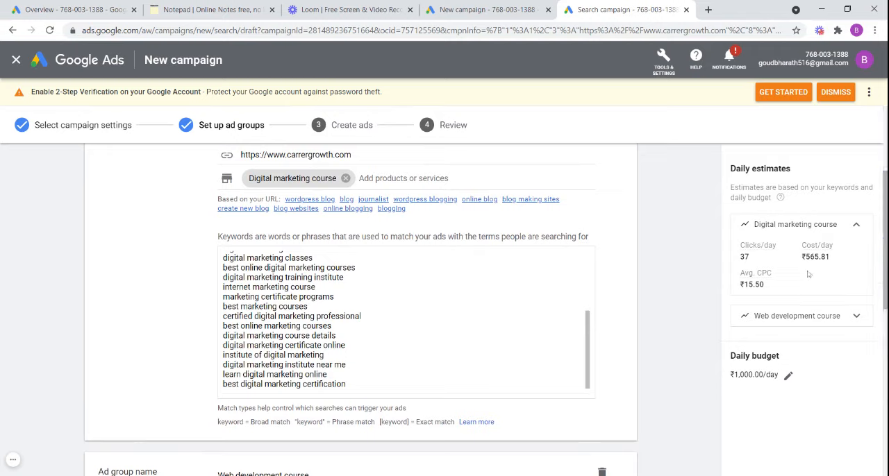
# - Save the two ad groups with their keywords and continue to the ad creation stage
pyautogui.moveTo(885, 240); pyautogui.dragTo(885, 407)
pyautogui.click(167, 442)
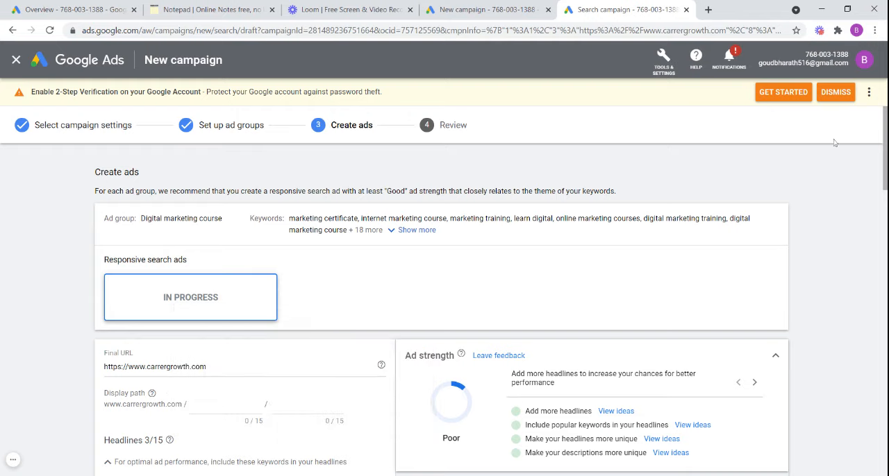
pyautogui.moveTo(886, 145)
pyautogui.mouseDown()
pyautogui.moveTo(885, 207)
pyautogui.moveTo(886, 143)
pyautogui.mouseUp()
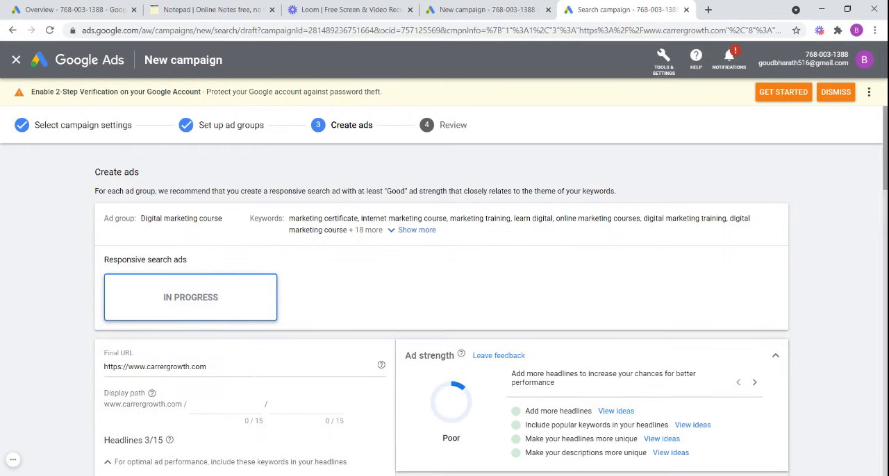
# - Set the display path of the Digital marketing course ad to "couse" and "dm"
pyautogui.moveTo(887, 172); pyautogui.dragTo(887, 201)
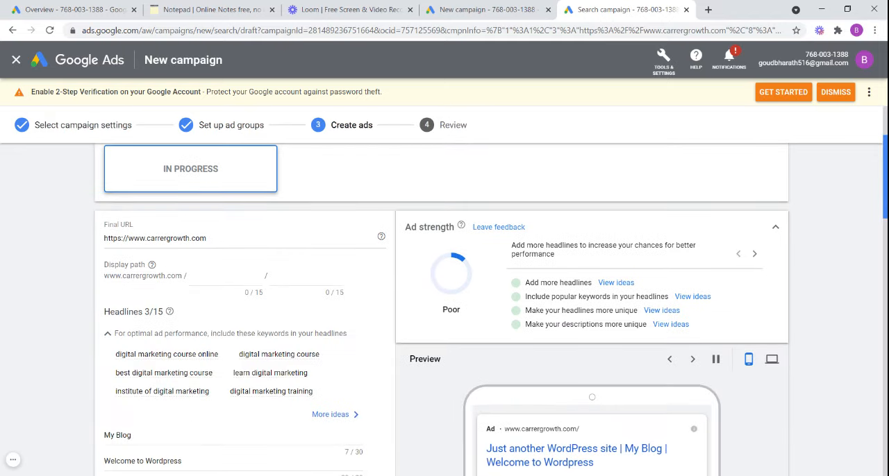
pyautogui.click(225, 277)
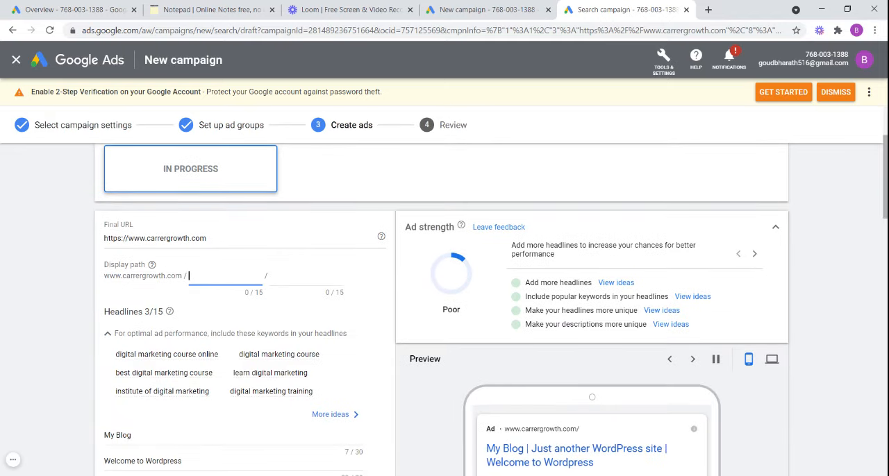
pyautogui.write('couse')
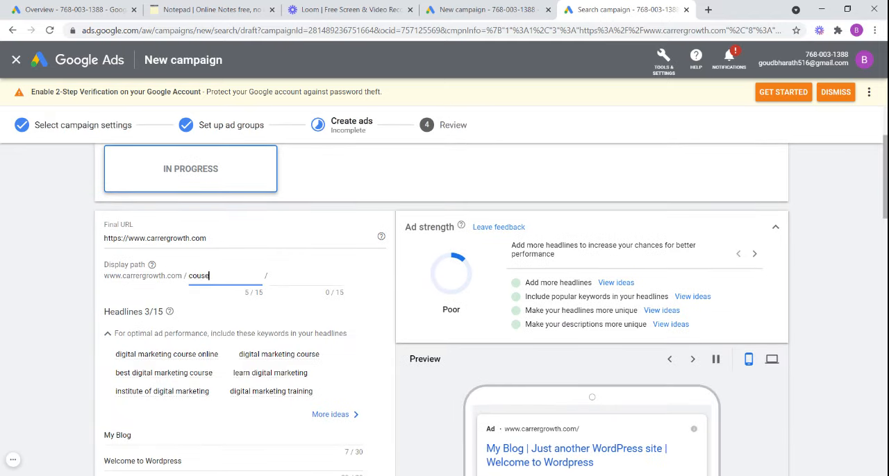
pyautogui.press('Tab')
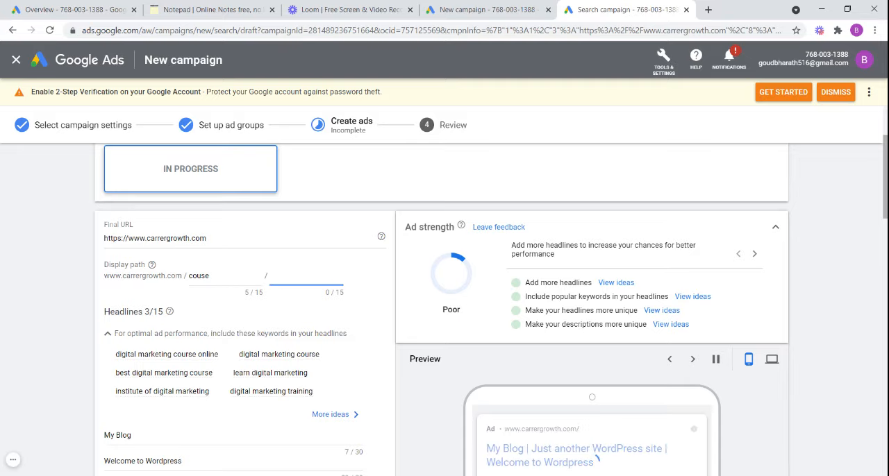
pyautogui.write('dm')
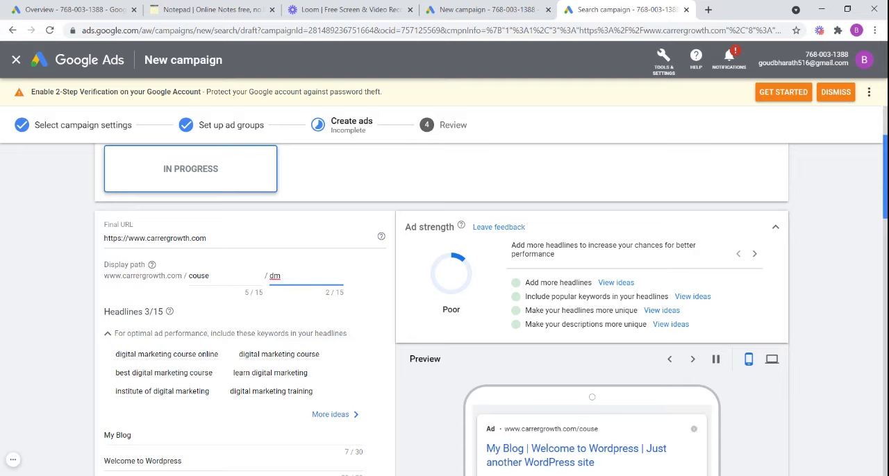
# - Replace the first headline, "My Blog", with "Digital marketing course" copied from the ad group 2 notes in the online Notepad
pyautogui.scroll(-3, 590, 338)
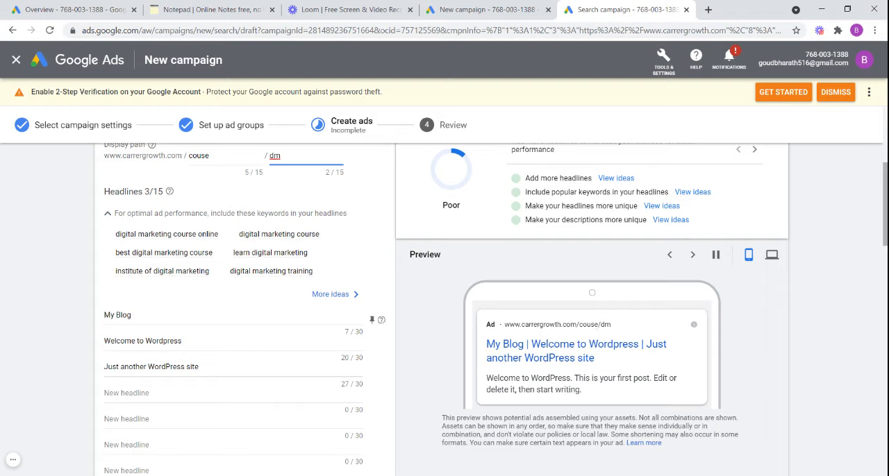
pyautogui.click(132, 315)
pyautogui.press('BackSpace')
pyautogui.press('BackSpace')
pyautogui.press('BackSpace')
pyautogui.press('BackSpace')
pyautogui.press('BackSpace')
pyautogui.press('BackSpace')
pyautogui.press('BackSpace')
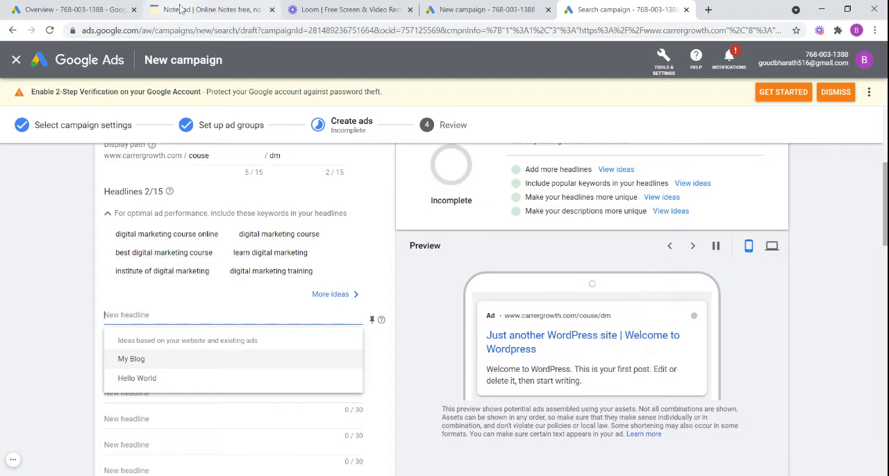
pyautogui.click(180, 8)
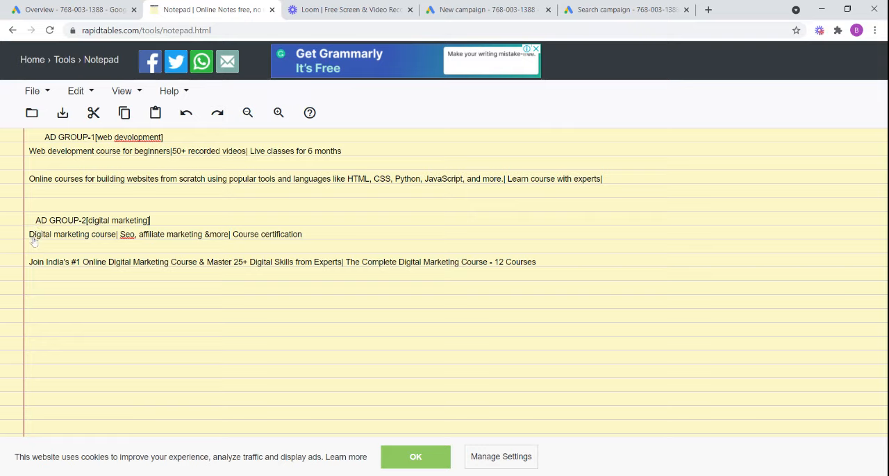
pyautogui.moveTo(29, 235); pyautogui.dragTo(116, 234)
pyautogui.hotkey('ctrl', 'c')
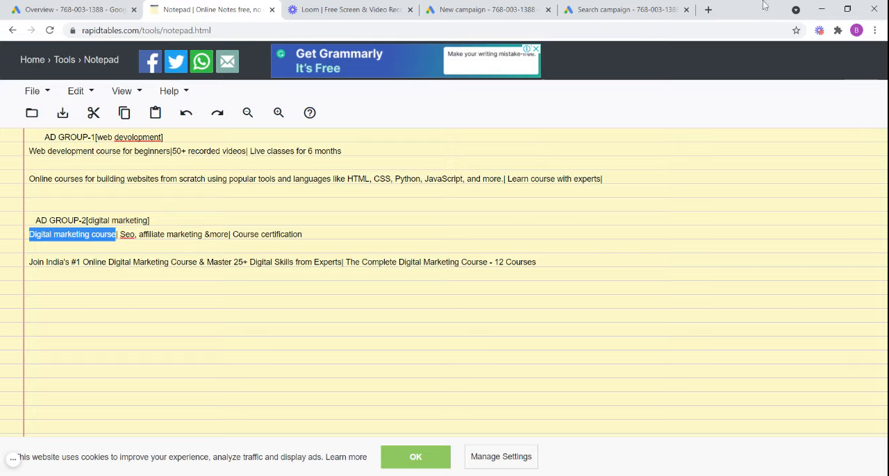
pyautogui.click(648, 11)
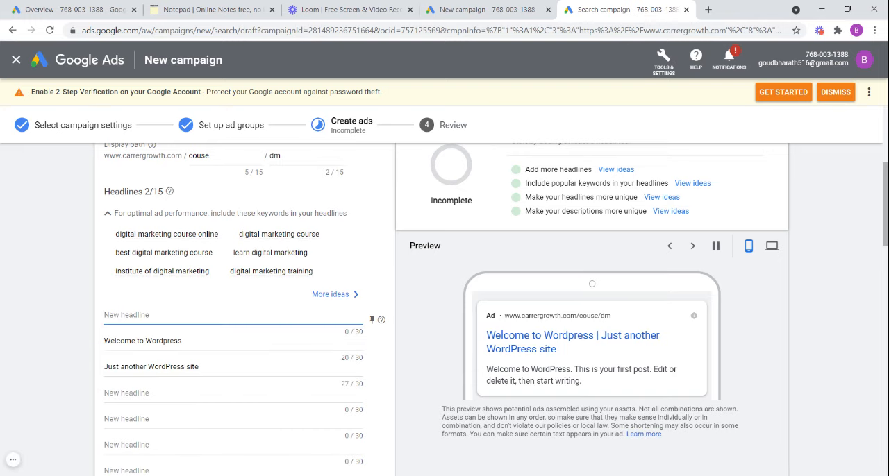
pyautogui.hotkey('ctrl', 'v')
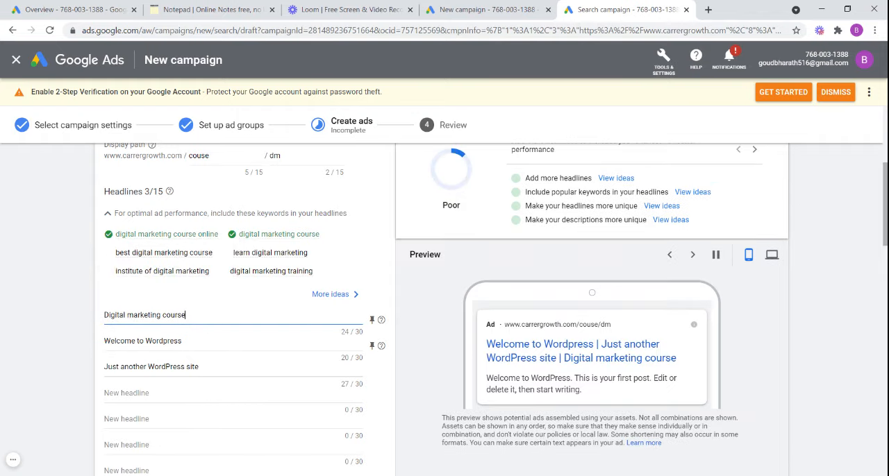
# - Replace the second headline, "Welcome to Wordpress", with "Seo, affiliate marketing &more" copied from the online Notepad
pyautogui.click(198, 342)
pyautogui.press('BackSpace')
pyautogui.press('BackSpace')
pyautogui.press('BackSpace')
pyautogui.press('BackSpace')
pyautogui.press('BackSpace')
pyautogui.press('BackSpace')
pyautogui.press('BackSpace')
pyautogui.press('BackSpace')
pyautogui.press('BackSpace')
pyautogui.press('BackSpace')
pyautogui.press('BackSpace')
pyautogui.press('BackSpace')
pyautogui.press('BackSpace')
pyautogui.press('BackSpace')
pyautogui.press('BackSpace')
pyautogui.press('BackSpace')
pyautogui.press('BackSpace')
pyautogui.press('BackSpace')
pyautogui.press('BackSpace')
pyautogui.press('BackSpace')
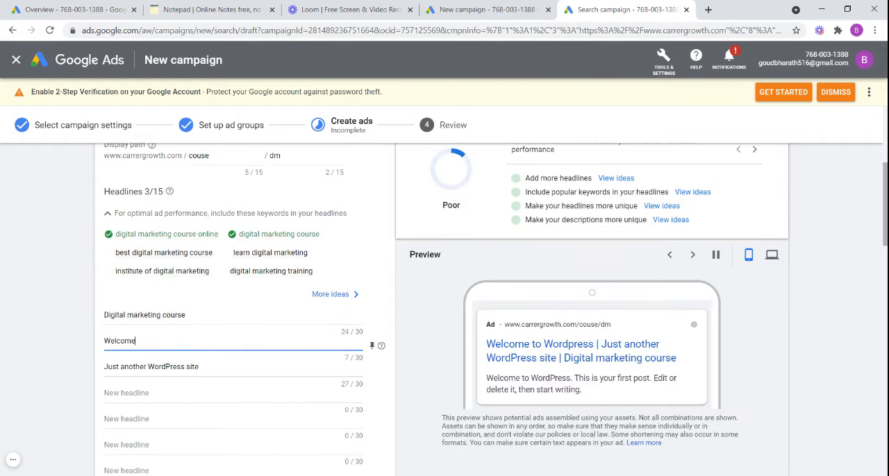
pyautogui.moveTo(205, 367); pyautogui.dragTo(246, 338)
pyautogui.click(245, 339)
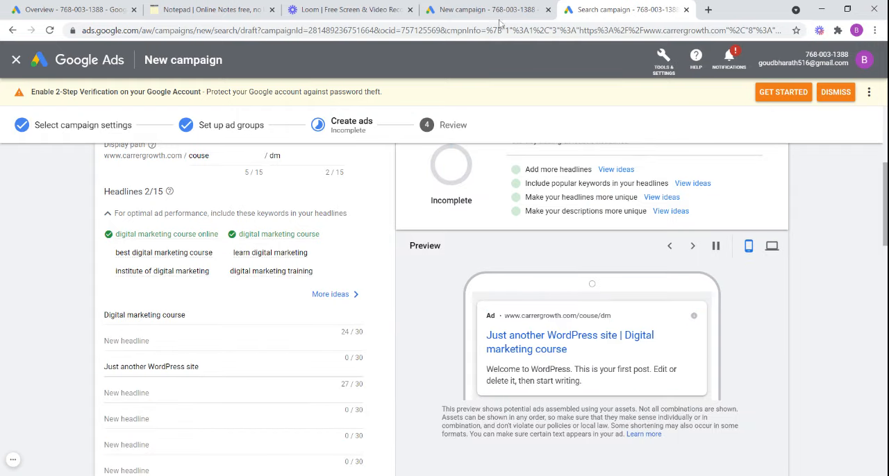
pyautogui.click(217, 11)
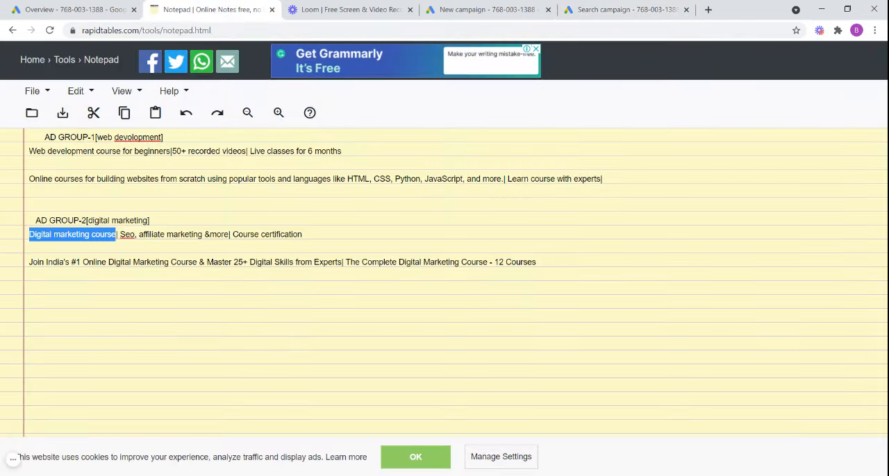
pyautogui.moveTo(120, 234); pyautogui.dragTo(228, 234)
pyautogui.hotkey('ctrl', 'c')
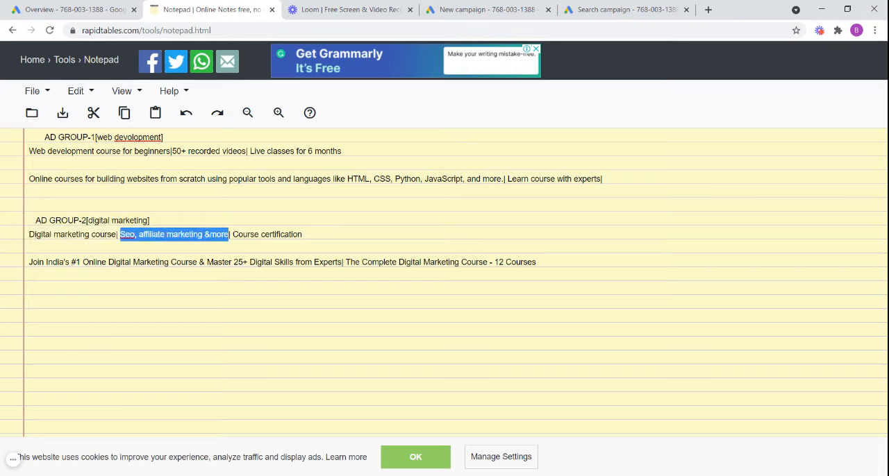
pyautogui.click(605, 6)
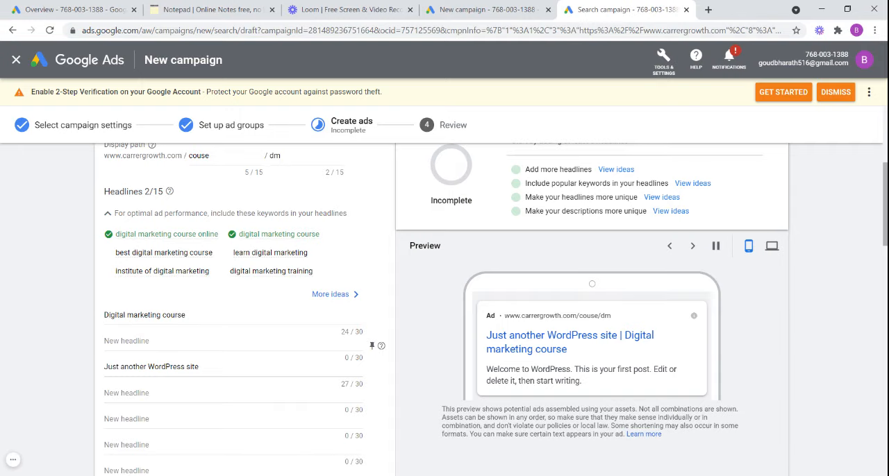
pyautogui.click(130, 341)
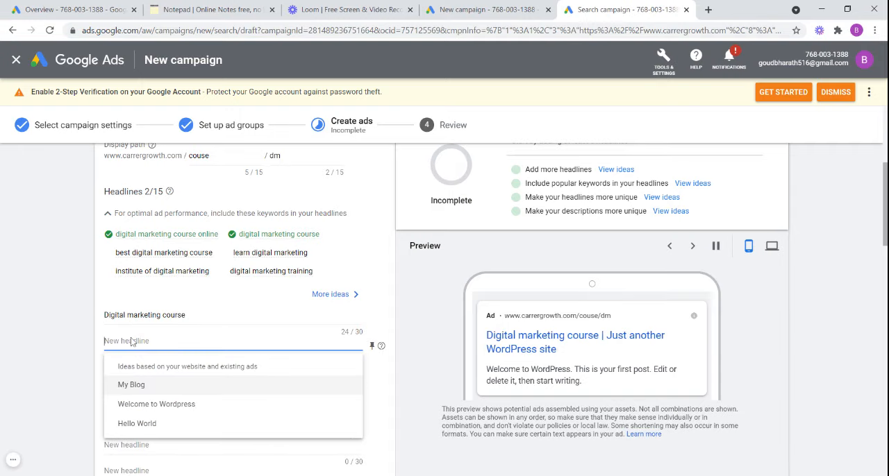
pyautogui.hotkey('ctrl', 'v')
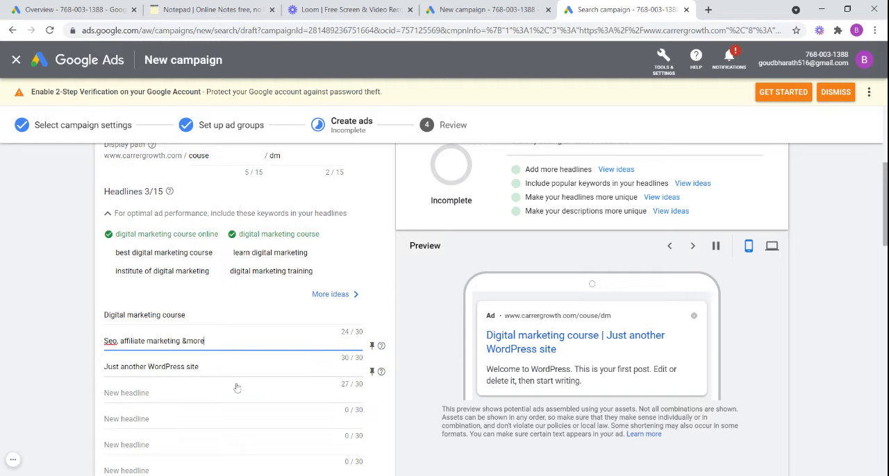
# - Replace the third headline, "Just another WordPress site", with "Course certification" copied from the online Notepad
pyautogui.click(200, 367)
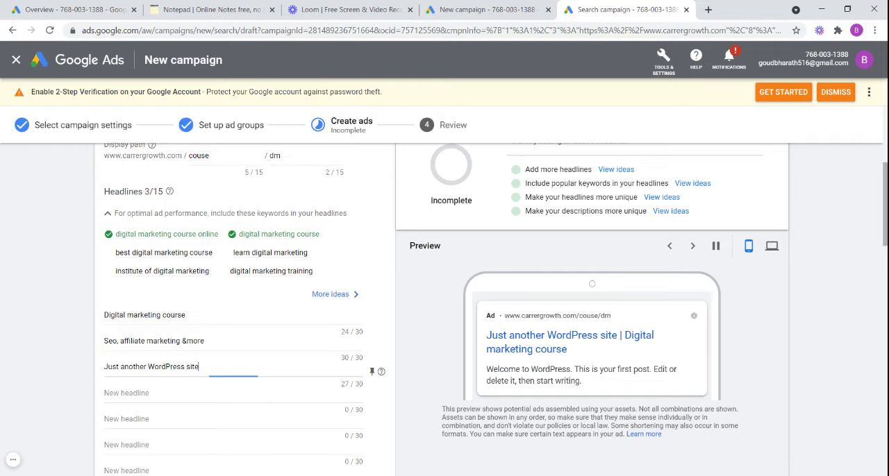
pyautogui.hotkey('ctrl', 'a')
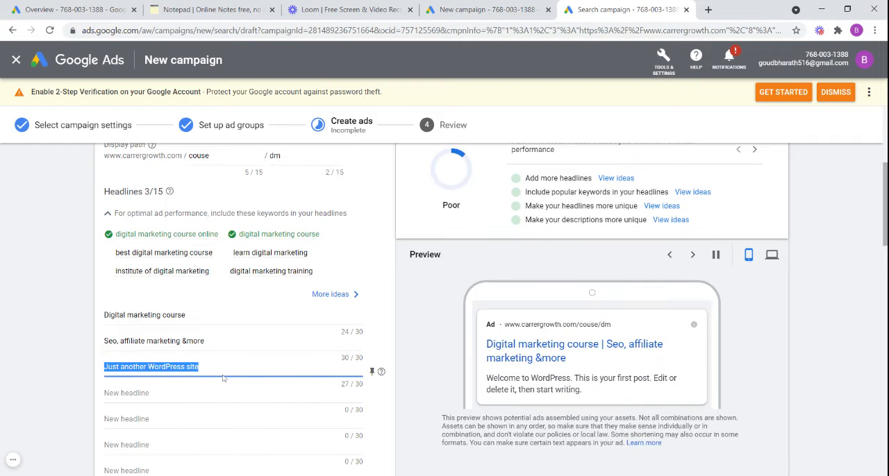
pyautogui.press('BackSpace')
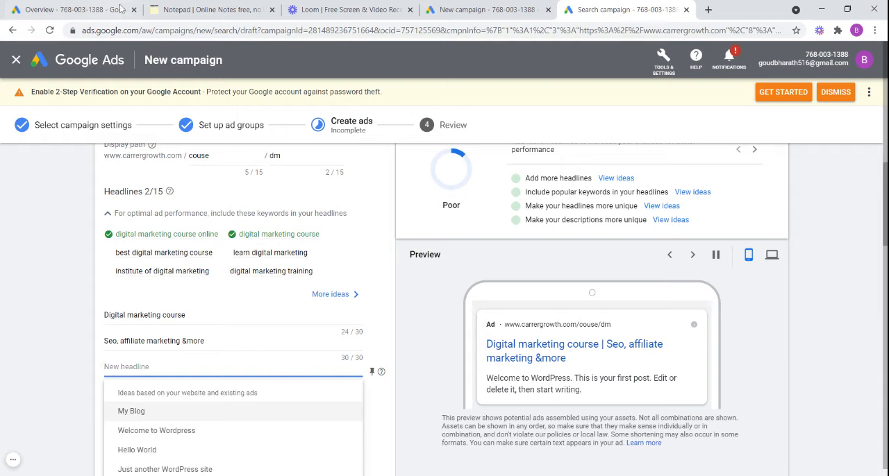
pyautogui.click(182, 11)
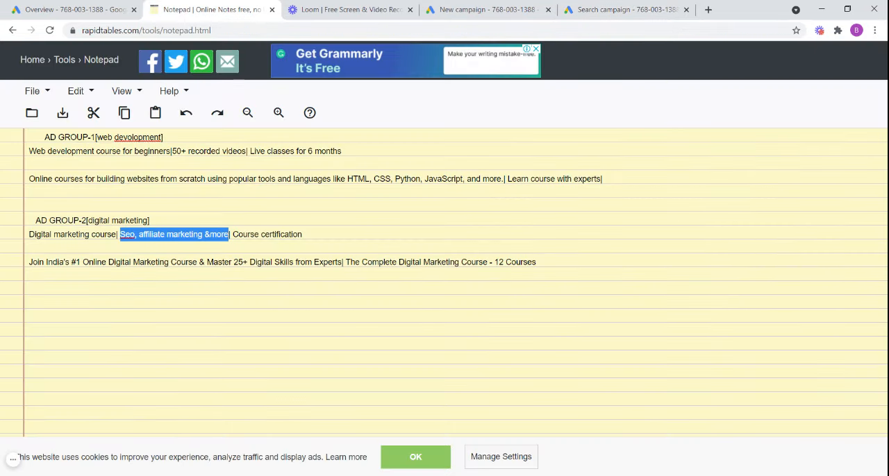
pyautogui.moveTo(233, 234); pyautogui.dragTo(302, 234)
pyautogui.hotkey('ctrl', 'c')
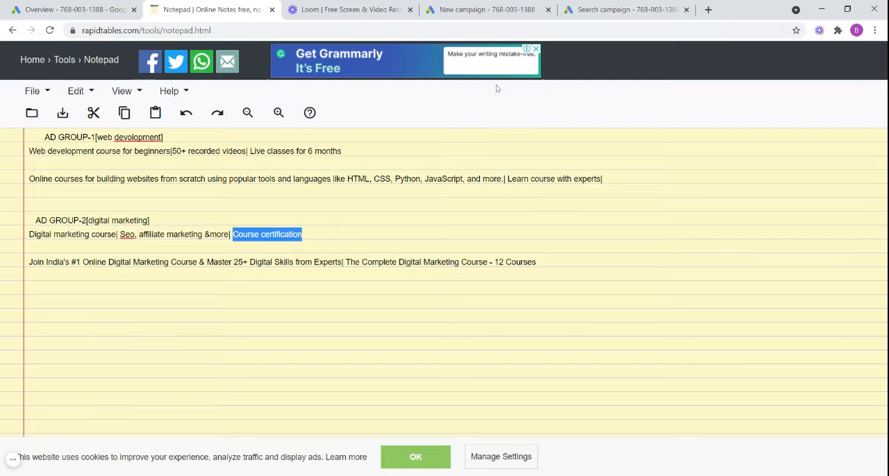
pyautogui.click(590, 12)
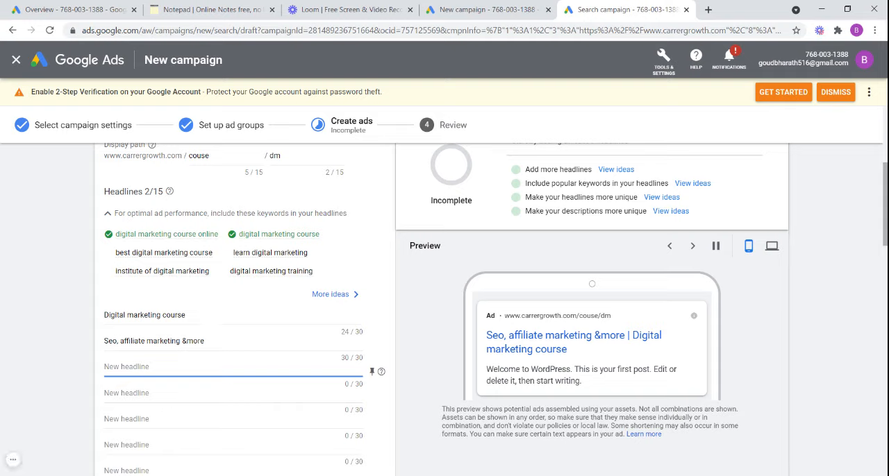
pyautogui.hotkey('ctrl', 'v')
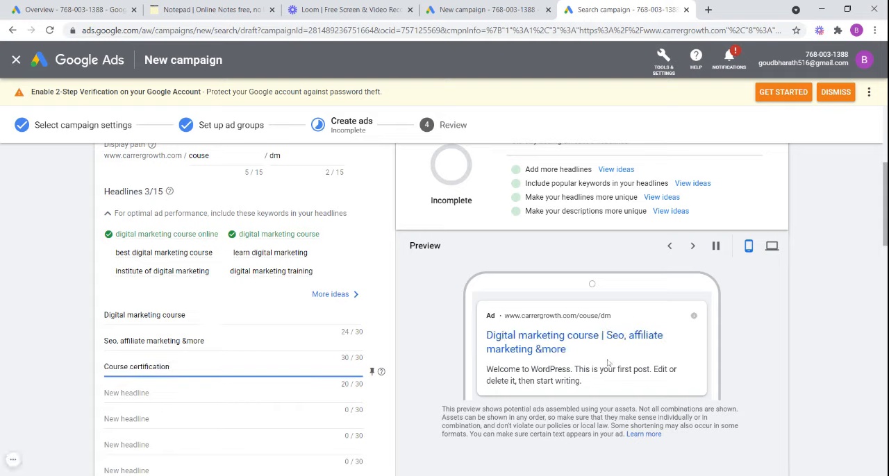
# - Clear the default WordPress text from the first description of the Digital marketing course ad
pyautogui.scroll(-1, 236, 327)
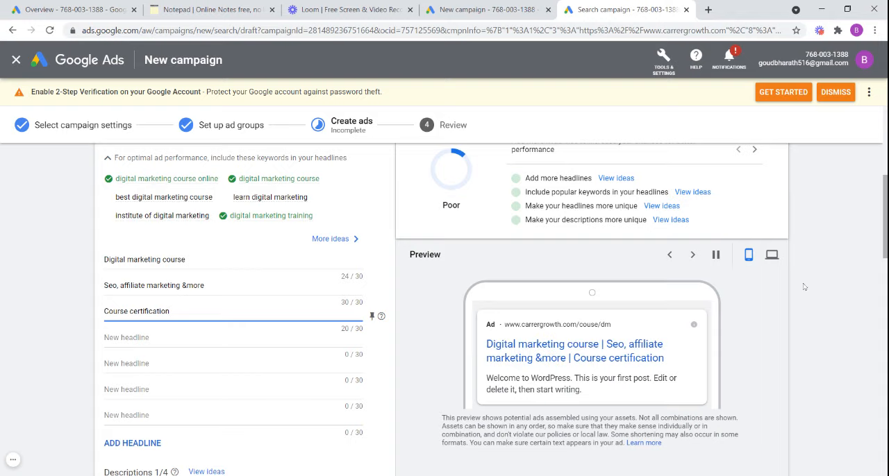
pyautogui.scroll(-4, 278, 292)
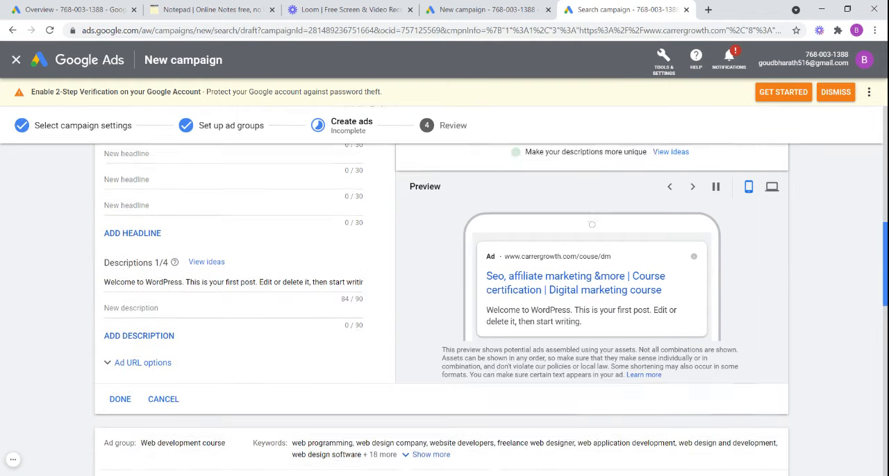
pyautogui.click(357, 246)
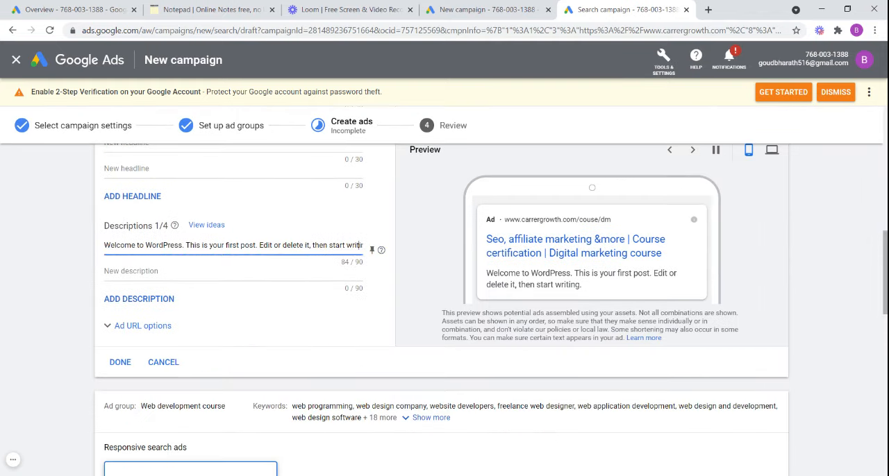
pyautogui.press('BackSpace')
pyautogui.press('BackSpace')
pyautogui.press('BackSpace')
pyautogui.press('BackSpace')
pyautogui.press('BackSpace')
pyautogui.press('BackSpace')
pyautogui.press('BackSpace')
pyautogui.press('BackSpace')
pyautogui.press('BackSpace')
pyautogui.press('BackSpace')
pyautogui.press('BackSpace')
pyautogui.press('BackSpace')
pyautogui.press('BackSpace')
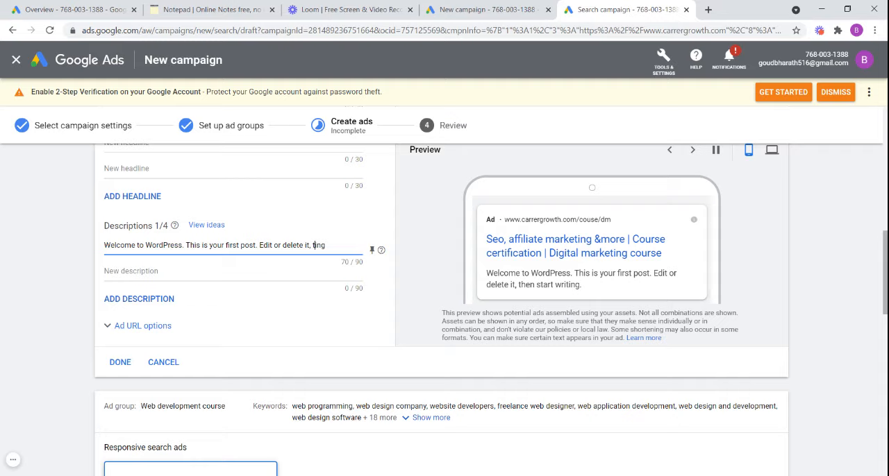
pyautogui.press('BackSpace')
pyautogui.press('BackSpace')
pyautogui.press('BackSpace')
pyautogui.press('BackSpace')
pyautogui.press('BackSpace')
pyautogui.press('BackSpace')
pyautogui.press('BackSpace')
pyautogui.press('BackSpace')
pyautogui.press('BackSpace')
pyautogui.press('BackSpace')
pyautogui.press('BackSpace')
pyautogui.press('BackSpace')
pyautogui.press('BackSpace')
pyautogui.press('BackSpace')
pyautogui.press('BackSpace')
pyautogui.press('BackSpace')
pyautogui.press('BackSpace')
pyautogui.press('BackSpace')
pyautogui.press('BackSpace')
pyautogui.press('BackSpace')
pyautogui.press('BackSpace')
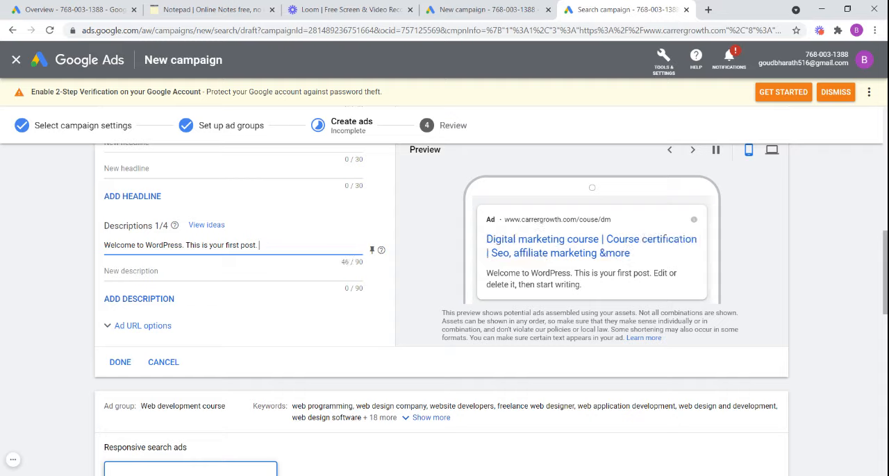
pyautogui.press('BackSpace')
pyautogui.press('BackSpace')
pyautogui.press('BackSpace')
pyautogui.press('BackSpace')
pyautogui.press('BackSpace')
pyautogui.press('BackSpace')
pyautogui.press('BackSpace')
pyautogui.press('BackSpace')
pyautogui.press('BackSpace')
pyautogui.press('BackSpace')
pyautogui.press('BackSpace')
pyautogui.press('BackSpace')
pyautogui.press('BackSpace')
pyautogui.press('BackSpace')
pyautogui.press('BackSpace')
pyautogui.press('BackSpace')
pyautogui.press('BackSpace')
pyautogui.press('BackSpace')
pyautogui.press('BackSpace')
pyautogui.press('BackSpace')
pyautogui.press('BackSpace')
pyautogui.press('BackSpace')
pyautogui.press('BackSpace')
pyautogui.press('BackSpace')
pyautogui.press('BackSpace')
pyautogui.press('BackSpace')
pyautogui.press('BackSpace')
pyautogui.press('BackSpace')
pyautogui.press('BackSpace')
pyautogui.press('BackSpace')
pyautogui.press('BackSpace')
pyautogui.press('BackSpace')
pyautogui.press('BackSpace')
pyautogui.press('BackSpace')
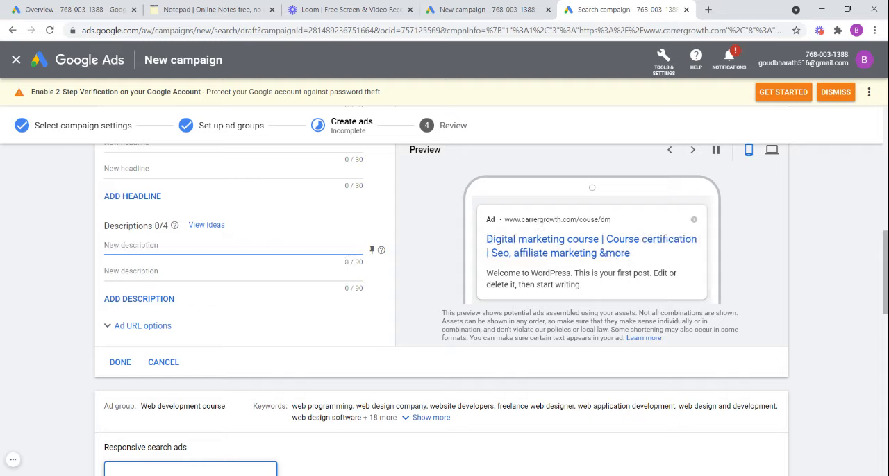
# - Copy the whole ad group 2 description line from the online Notepad into the first description of the Digital marketing course ad
pyautogui.click(209, 10)
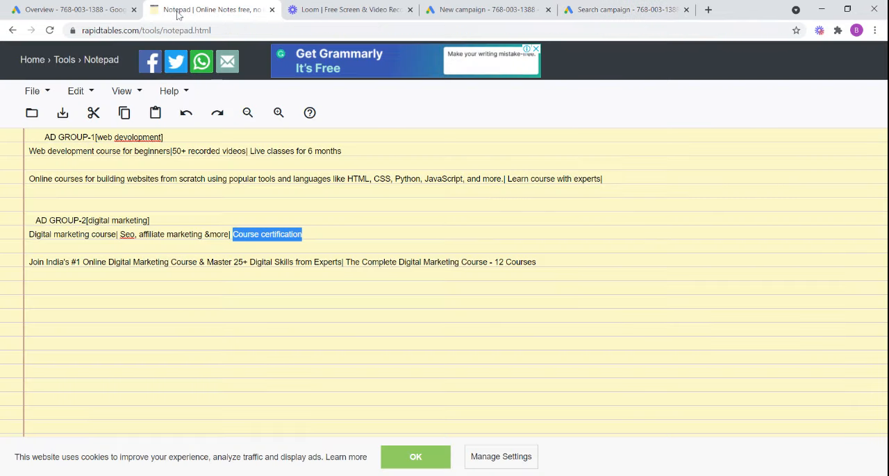
pyautogui.moveTo(29, 262); pyautogui.dragTo(536, 262)
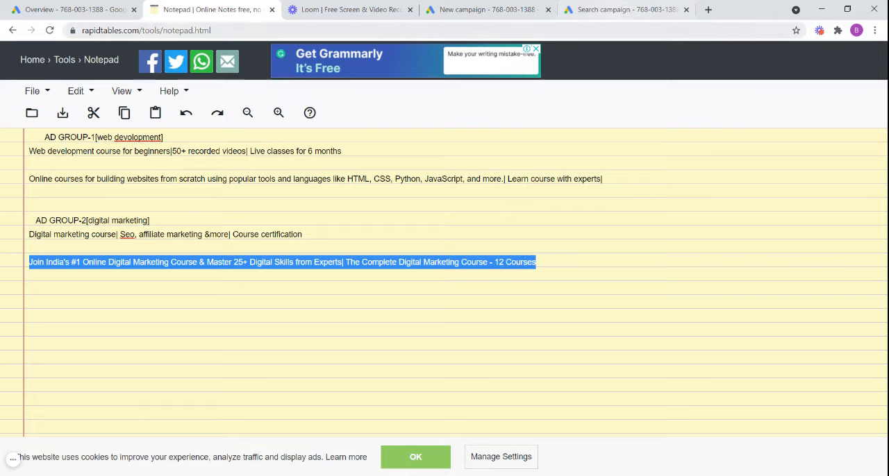
pyautogui.click(625, 10)
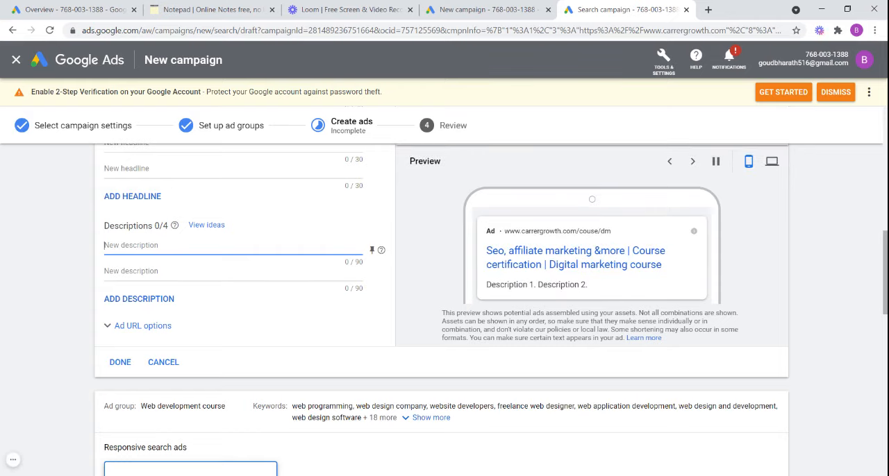
pyautogui.hotkey('ctrl', 'v')
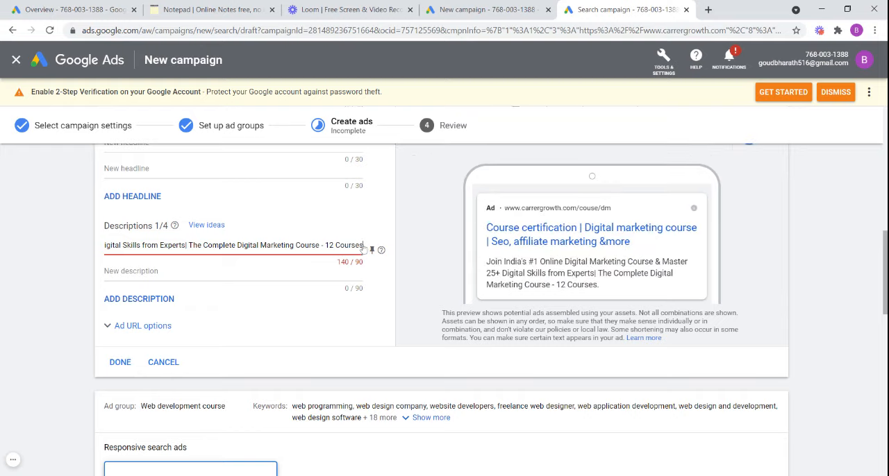
# - Move "The Complete Digital Marketing Course - 12 Courses" out of the first description into the second description
pyautogui.moveTo(363, 246); pyautogui.dragTo(188, 245)
pyautogui.hotkey('ctrl', 'c')
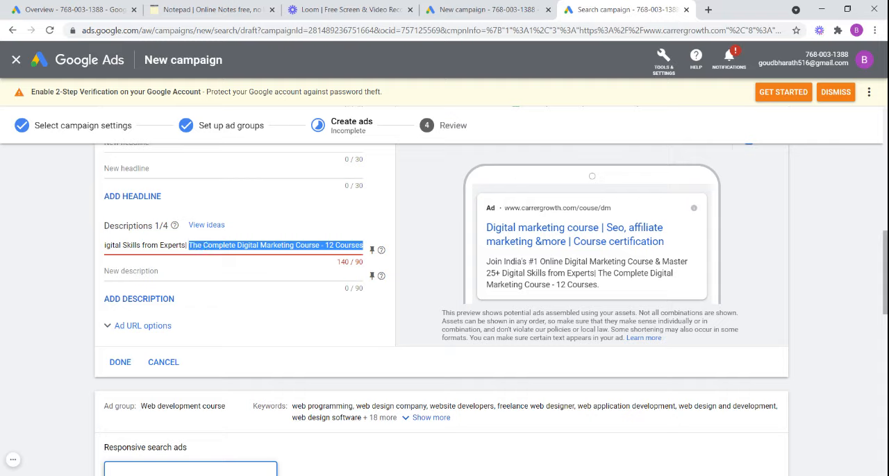
pyautogui.press('BackSpace')
pyautogui.click(144, 273)
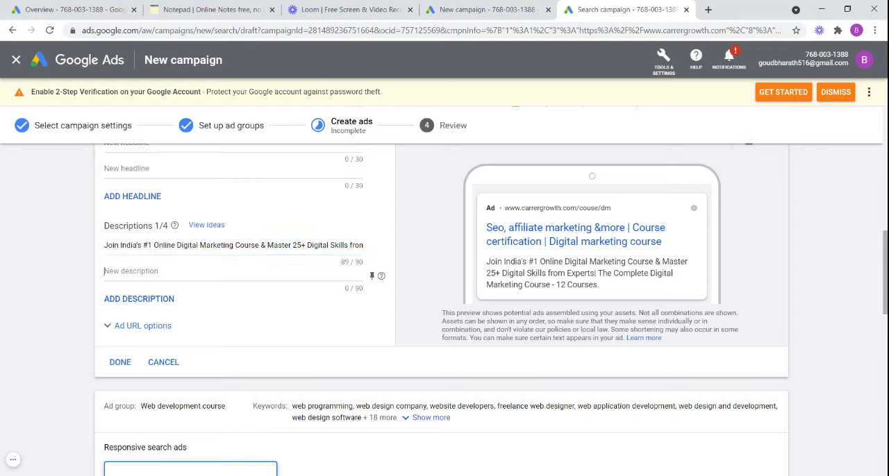
pyautogui.hotkey('ctrl', 'v')
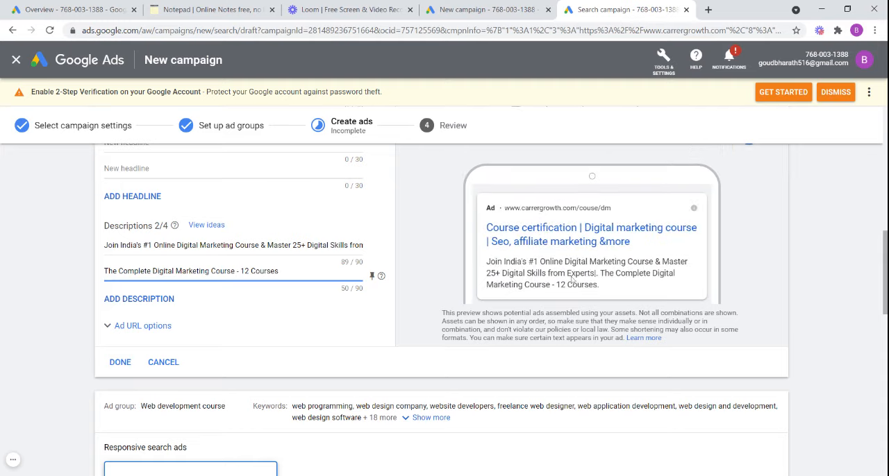
# - Set the display path of the Web development course ad to "couse" and "web"
pyautogui.scroll(-5, 444, 292)
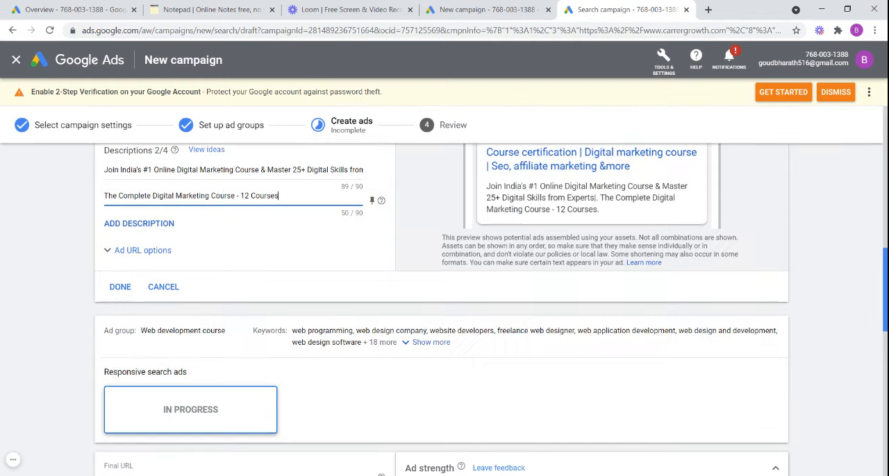
pyautogui.scroll(-2, 151, 195)
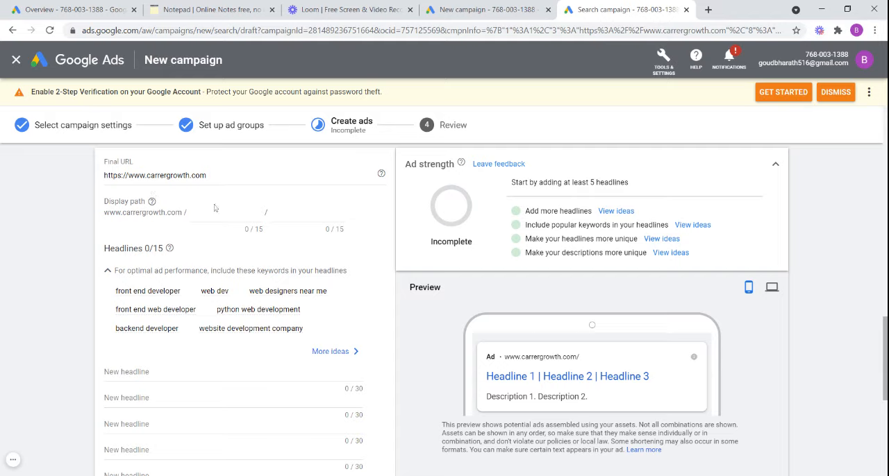
pyautogui.click(217, 213)
pyautogui.write('couse')
pyautogui.press('Tab')
pyautogui.write('w')
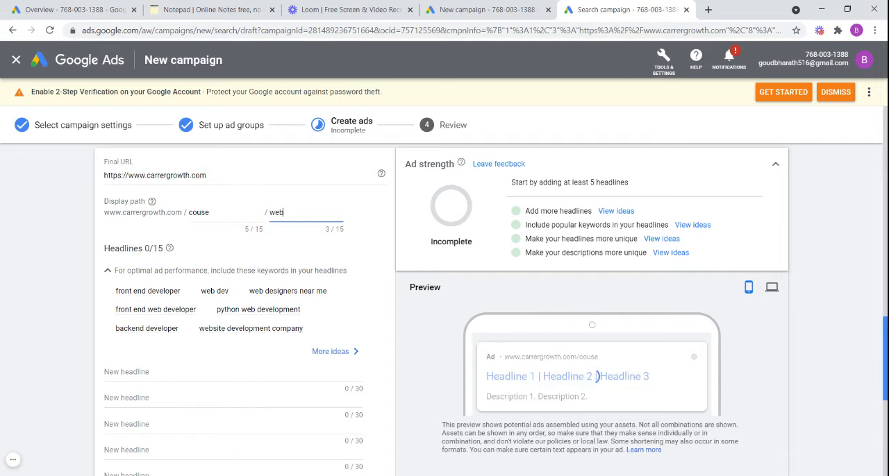
# - Enter "Web development course" as the first headline of the Web development course ad
pyautogui.scroll(-2, 444, 312)
pyautogui.scroll(-1, 72, 220)
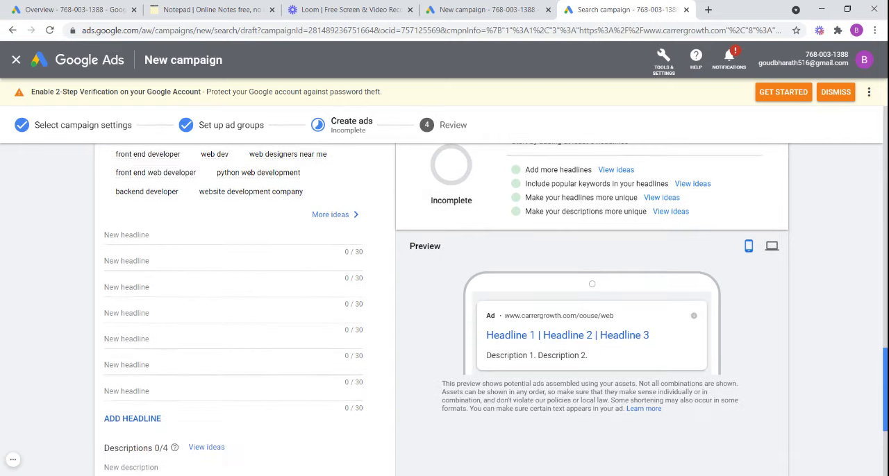
pyautogui.click(128, 233)
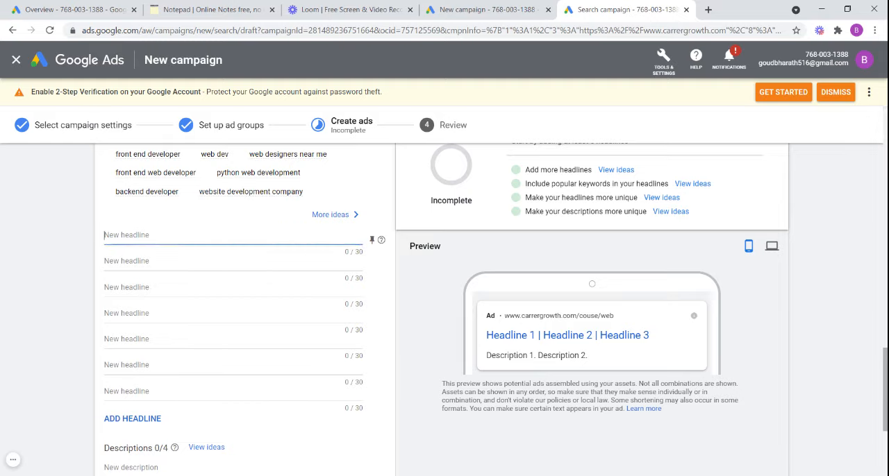
pyautogui.write('We')
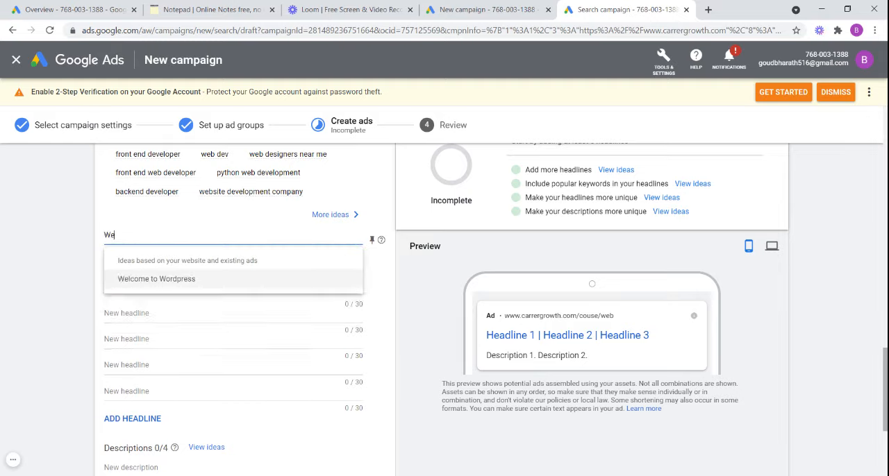
pyautogui.write('b dev')
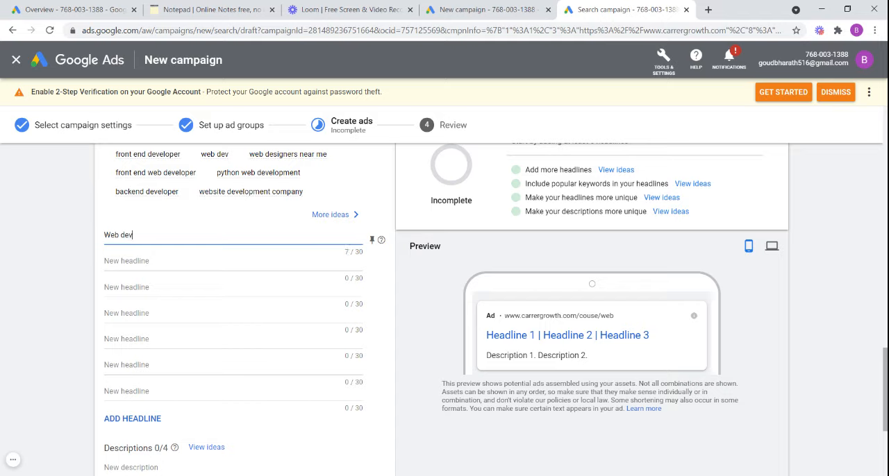
pyautogui.write('op')
pyautogui.write('lo')
pyautogui.press('BackSpace')
pyautogui.write('opment course for begg')
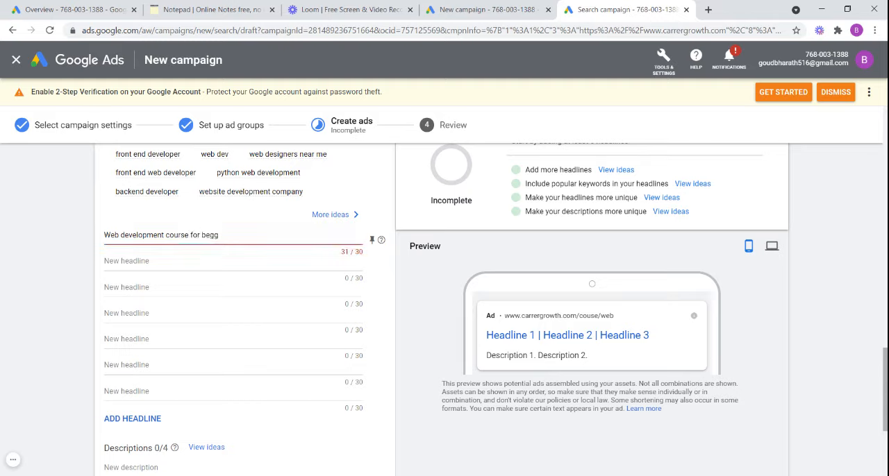
# - Try extending the first headline with "for beginners", keeping only "Web development course"
pyautogui.press('BackSpace')
pyautogui.write('inne')
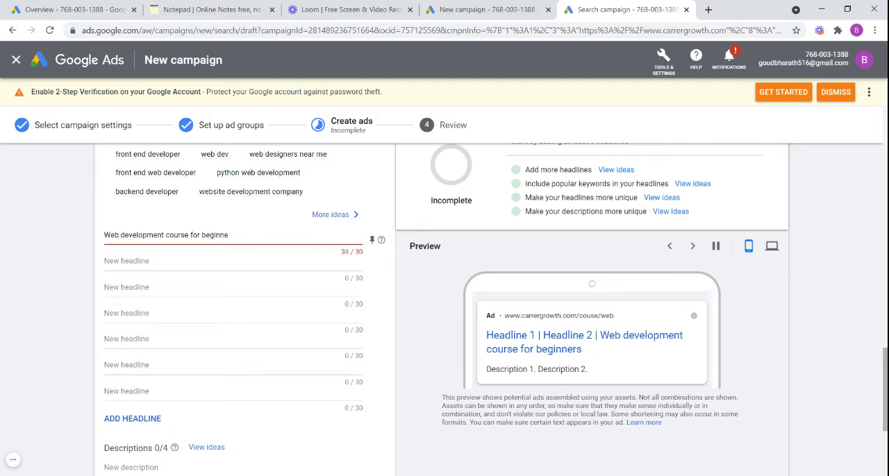
pyautogui.press('BackSpace')
pyautogui.press('BackSpace')
pyautogui.press('BackSpace')
pyautogui.press('BackSpace')
pyautogui.press('BackSpace')
pyautogui.press('BackSpace')
pyautogui.press('BackSpace')
pyautogui.press('BackSpace')
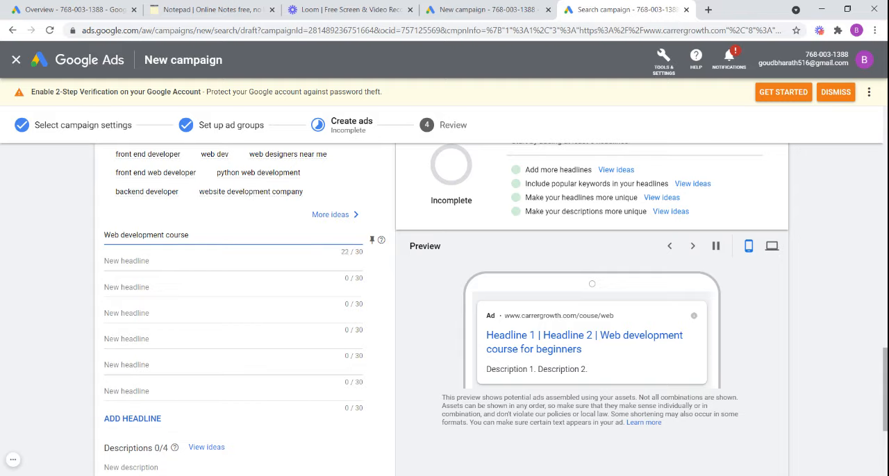
# - Enter "Live classes for 6 months" as the second headline of the Web development course ad
pyautogui.click(182, 261)
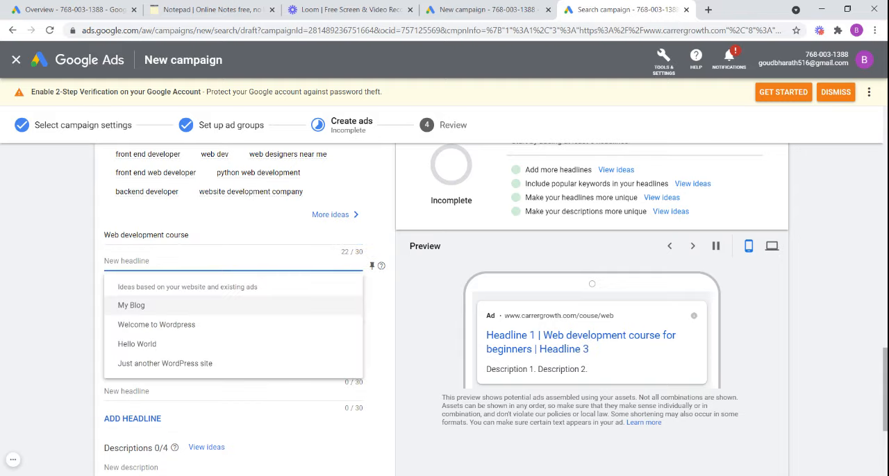
pyautogui.write('Live cla')
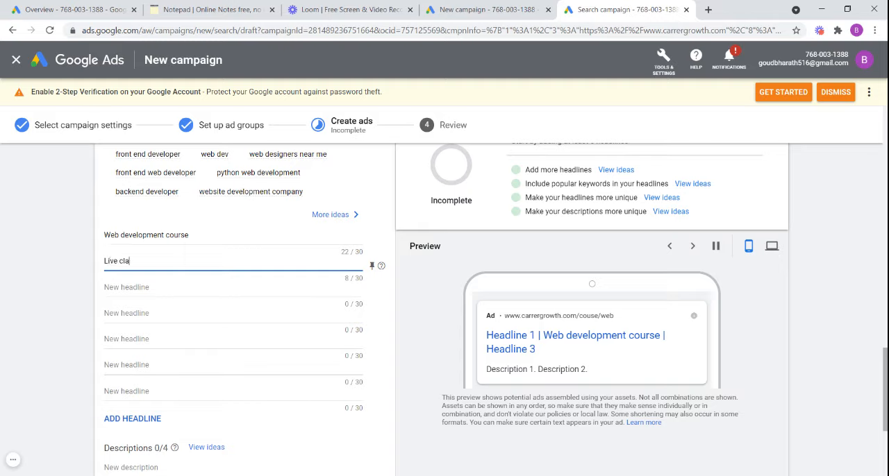
pyautogui.write('sses f')
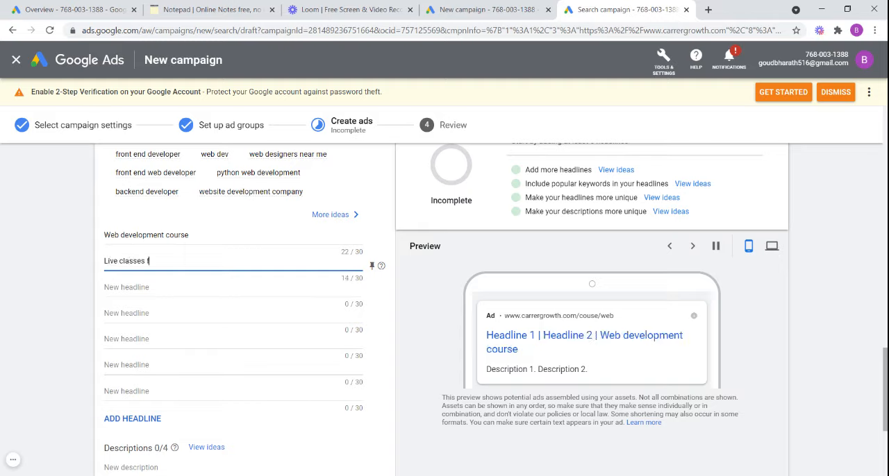
pyautogui.write('or 6 mon')
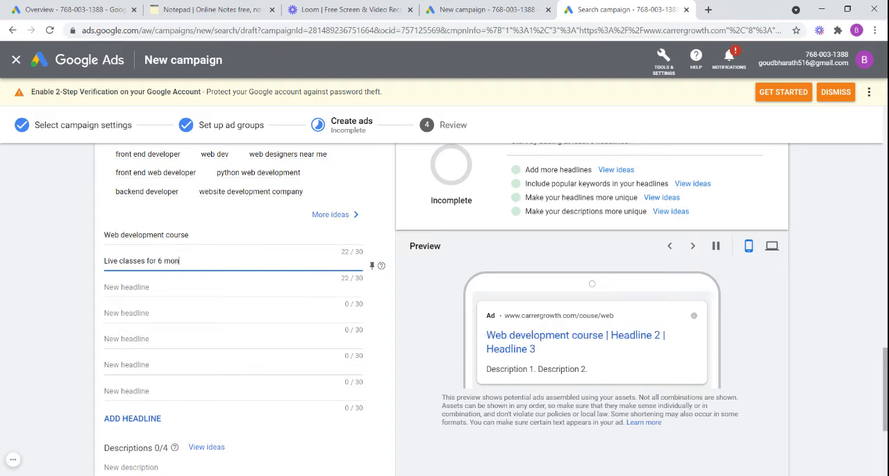
pyautogui.write('ths')
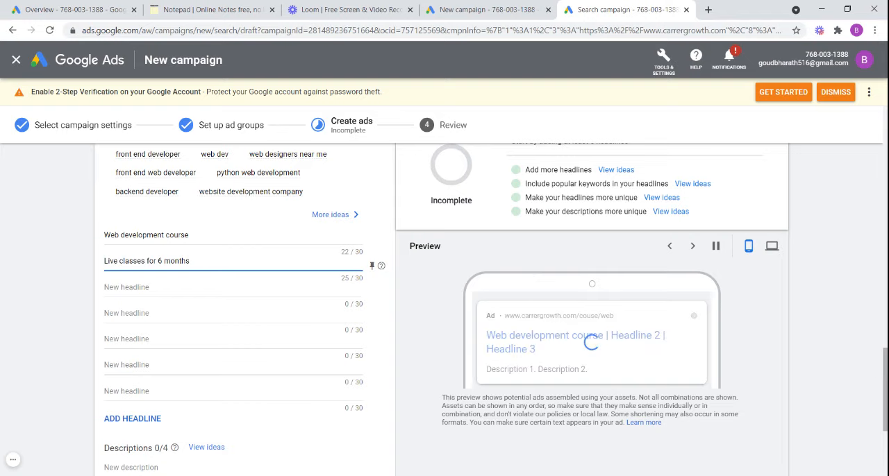
# - Enter "Course certification" as the third headline of the Web development course ad
pyautogui.scroll(-1, 199, 278)
pyautogui.click(197, 229)
pyautogui.write('C')
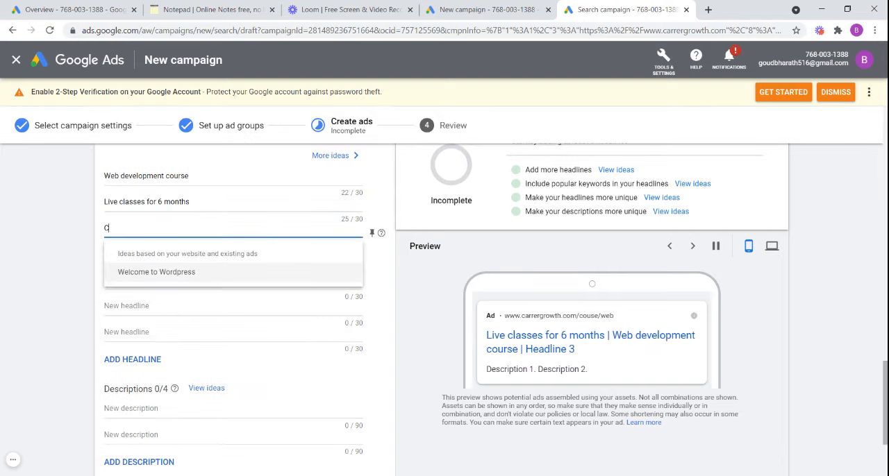
pyautogui.write('ourse certif')
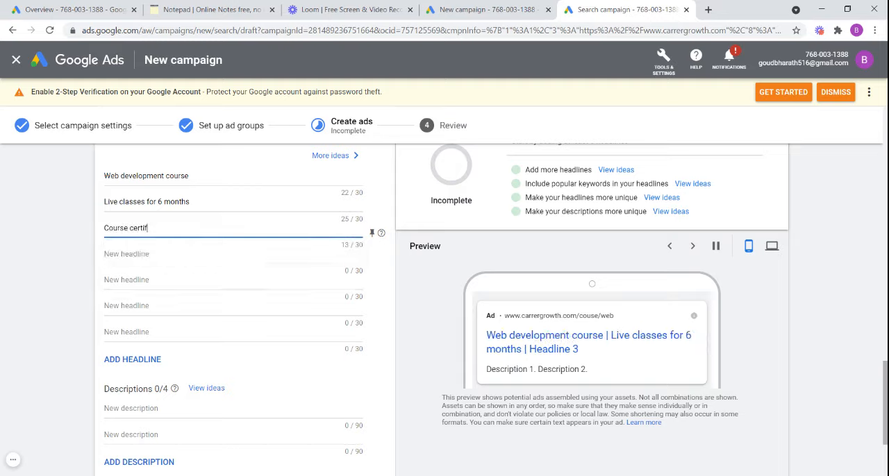
pyautogui.write('ication')
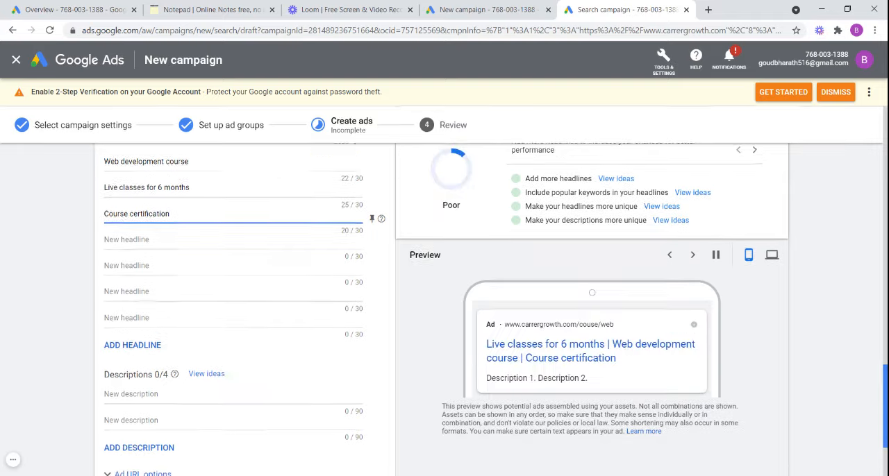
# - In the online notepad, copy the web development description from "Online courses for building websites" through "JavaScript, and more"
pyautogui.scroll(-2, 309, 255)
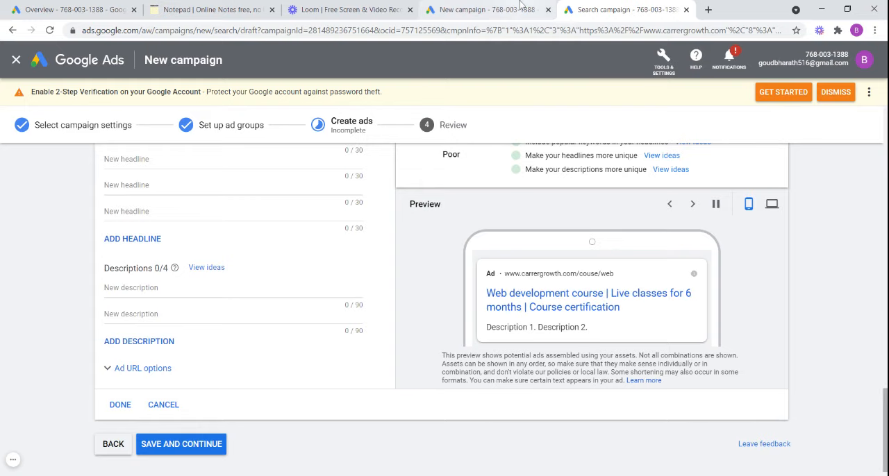
pyautogui.click(244, 11)
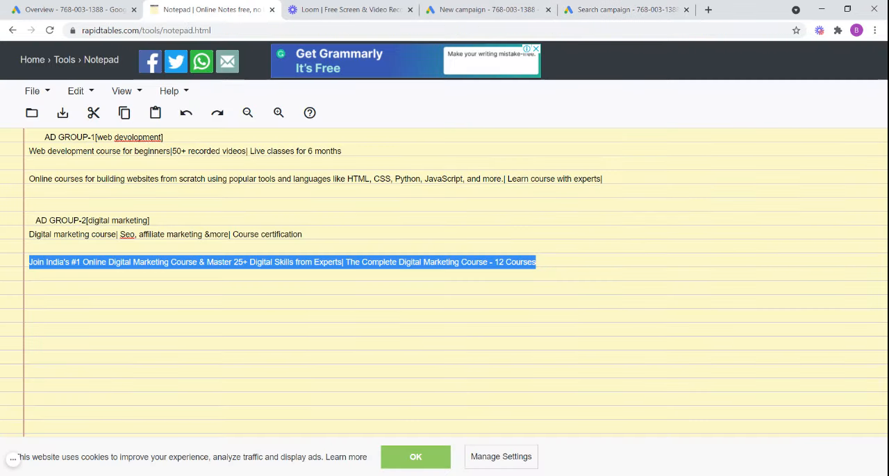
pyautogui.moveTo(345, 151); pyautogui.dragTo(151, 163)
pyautogui.click(29, 179)
pyautogui.moveTo(29, 179); pyautogui.dragTo(502, 179)
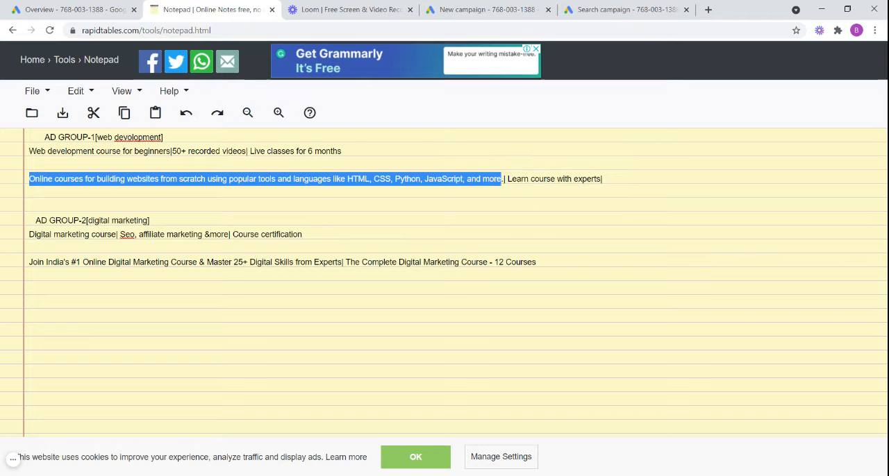
# - Paste the copied text as the web ad's first description in Google Ads, trimmed to "Online courses for building websites from scratch using popular tools"
pyautogui.click(646, 12)
pyautogui.click(158, 288)
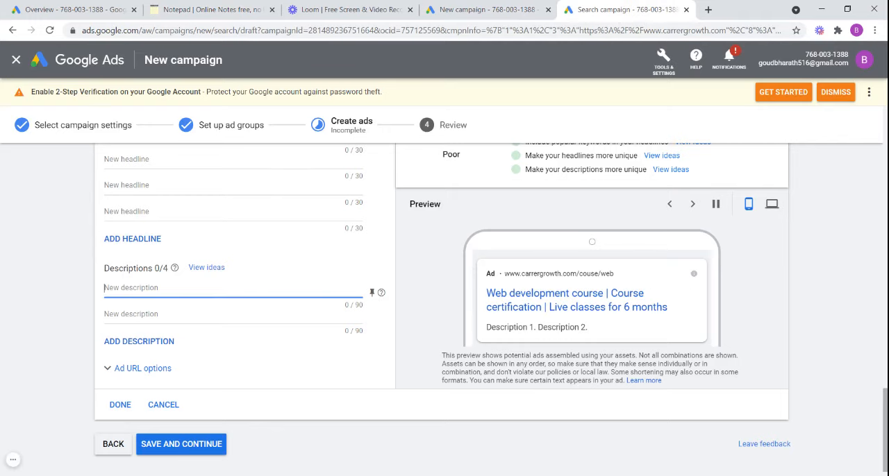
pyautogui.write('...ing popular tools and languages like HTML, CSS, Python, JavaScript, and more')
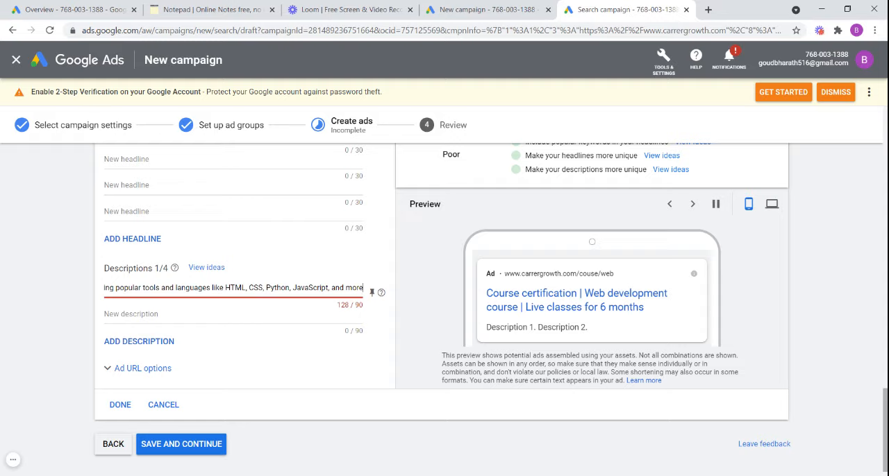
pyautogui.moveTo(363, 288); pyautogui.dragTo(162, 287)
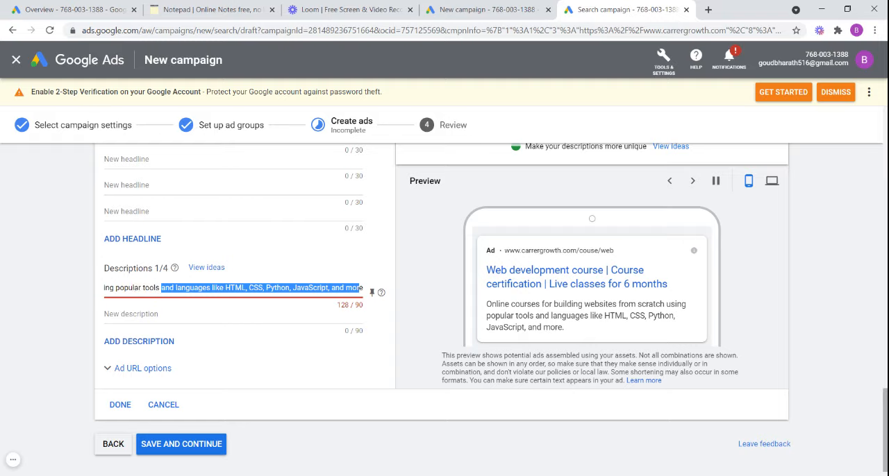
pyautogui.press('BackSpace')
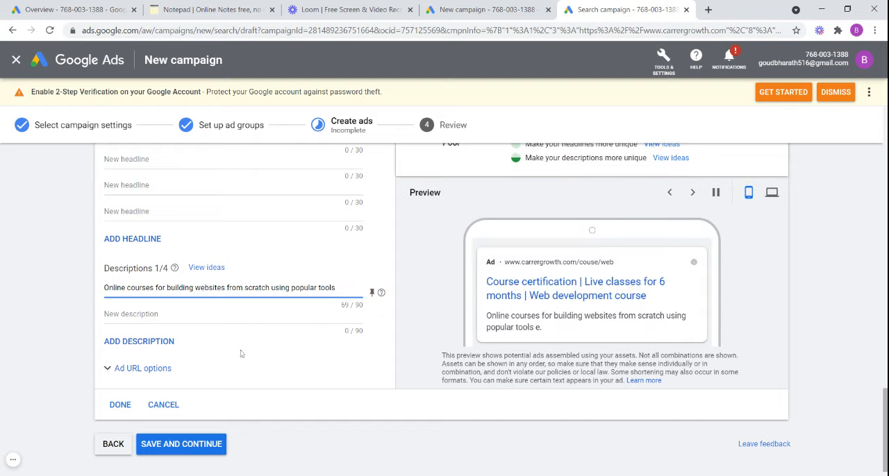
# - Enter "Learn with experts" as the second description of the Web development course ad and save to continue to the review
pyautogui.click(174, 314)
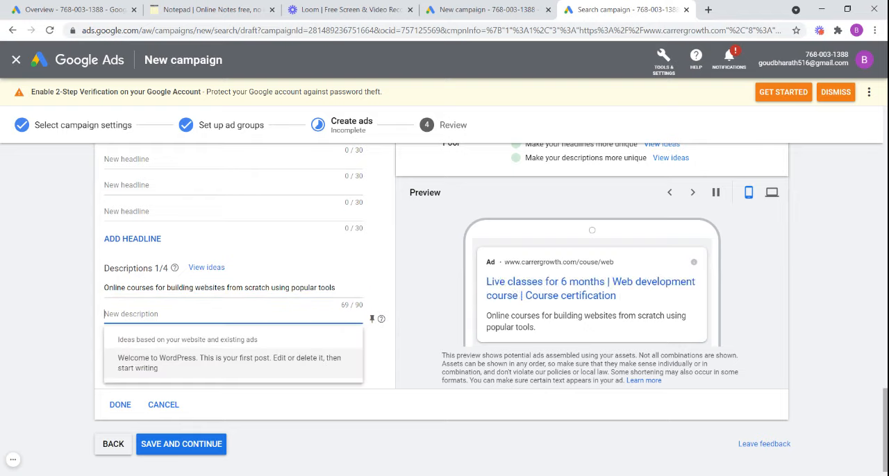
pyautogui.write('Lear')
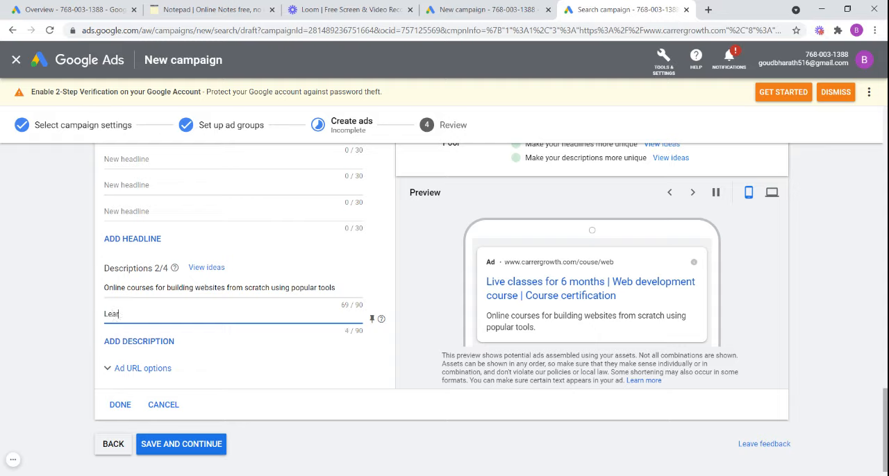
pyautogui.write('n with experts')
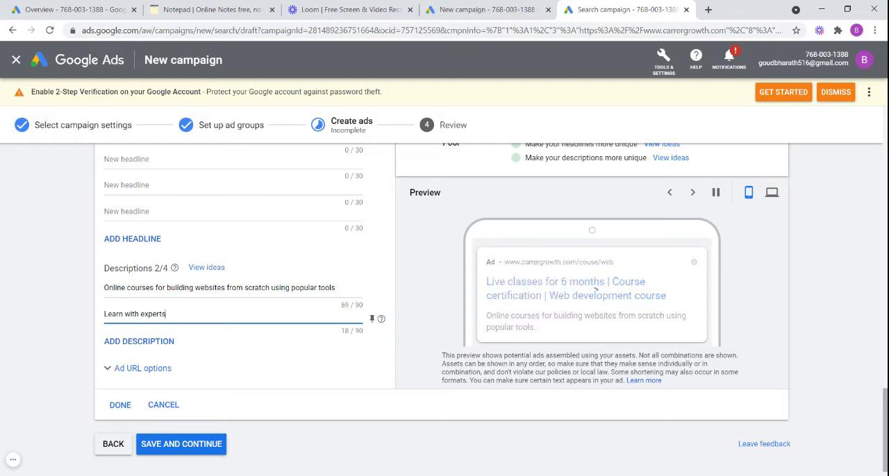
pyautogui.click(164, 452)
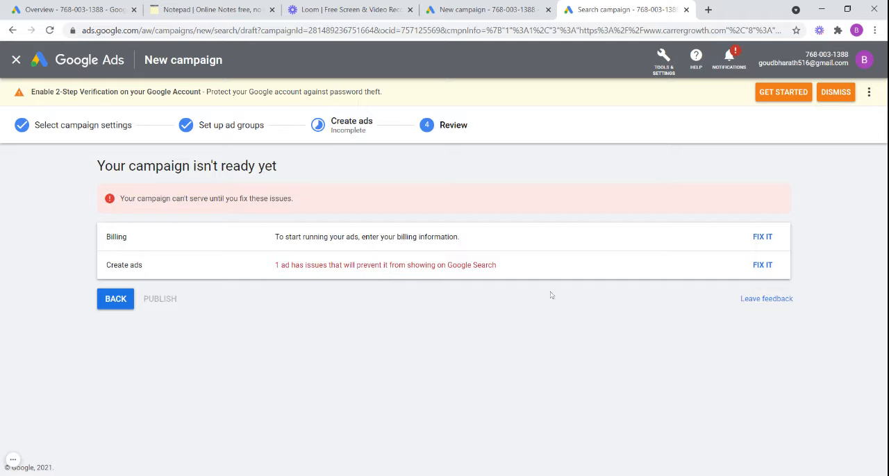
# - Open the ad issue listed in the campaign review and examine the Digital marketing course ad's policy details, headlines and descriptions
pyautogui.click(762, 266)
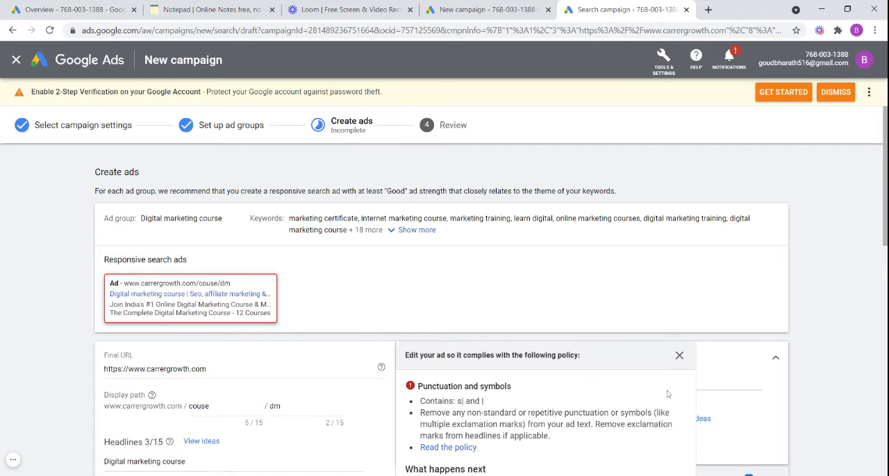
pyautogui.moveTo(885, 211); pyautogui.dragTo(885, 282)
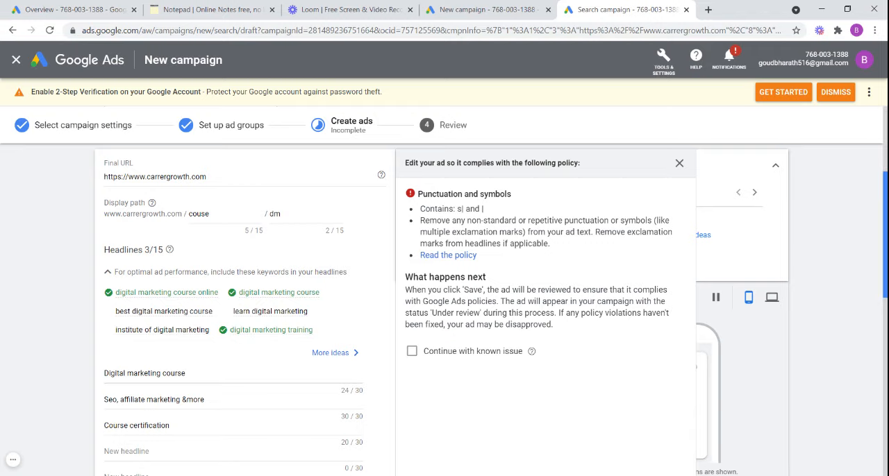
pyautogui.scroll(2, 885, 172)
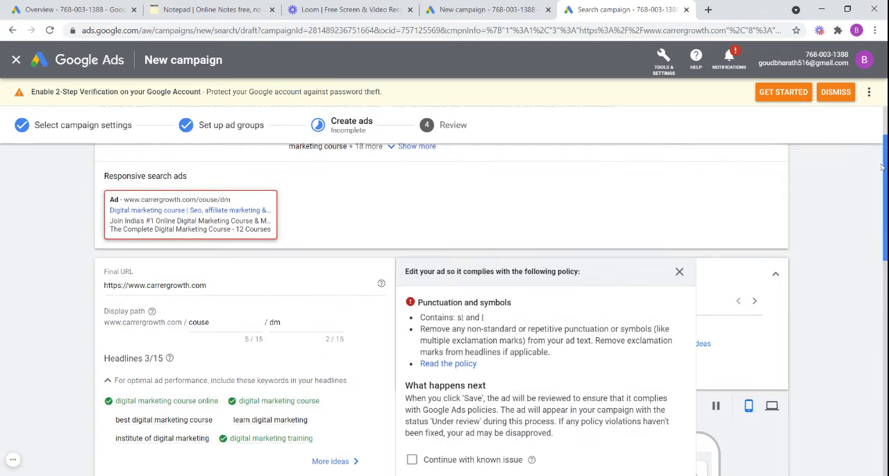
pyautogui.scroll(-5, 884, 173)
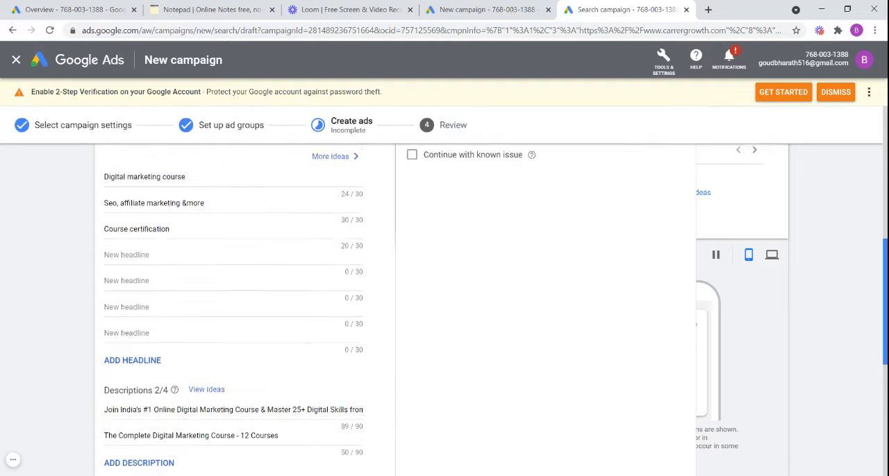
pyautogui.scroll(-2, 885, 172)
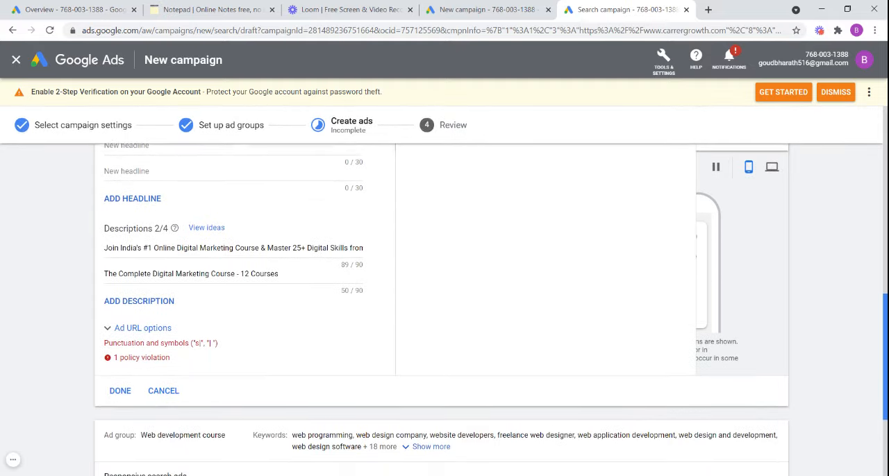
pyautogui.scroll(-3, 444, 310)
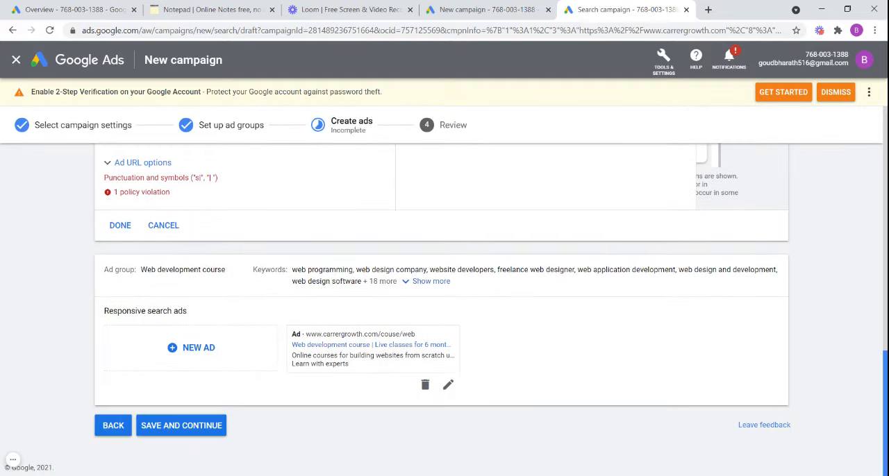
pyautogui.scroll(2, 445, 310)
pyautogui.scroll(2, 444, 310)
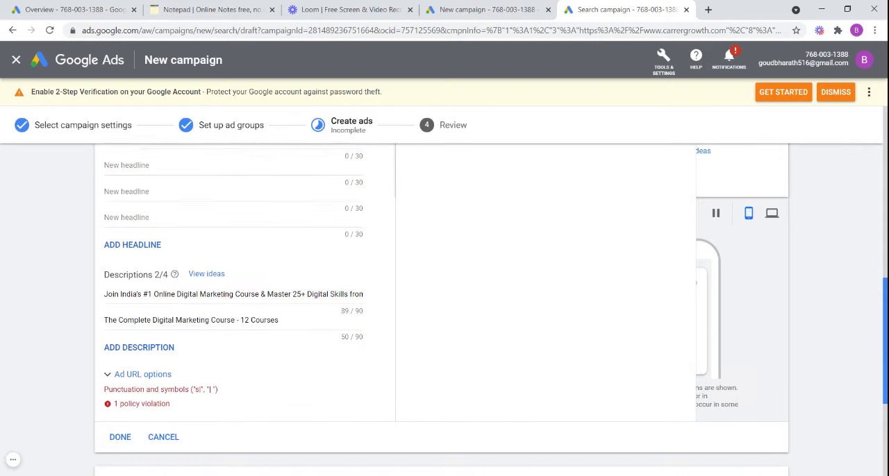
pyautogui.moveTo(885, 337); pyautogui.dragTo(885, 332)
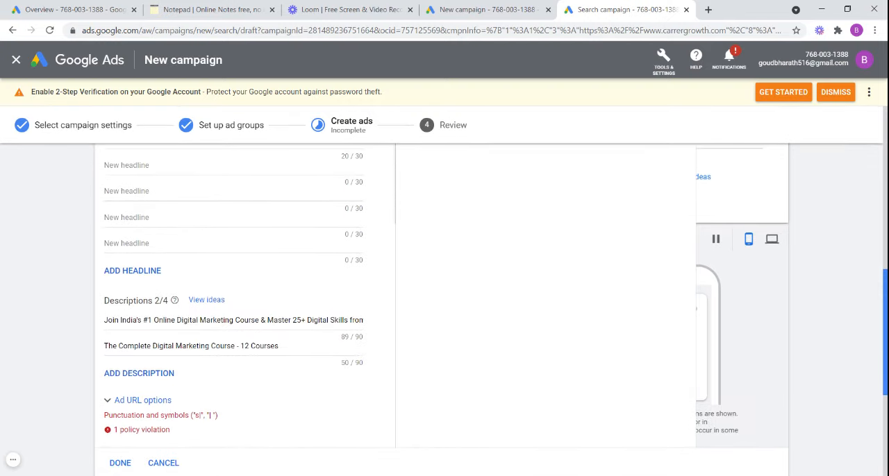
pyautogui.click(14, 463)
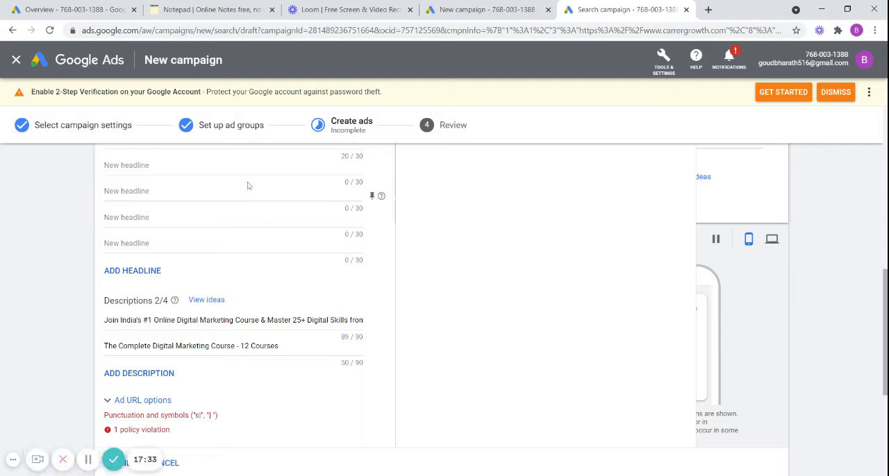
pyautogui.click(88, 459)
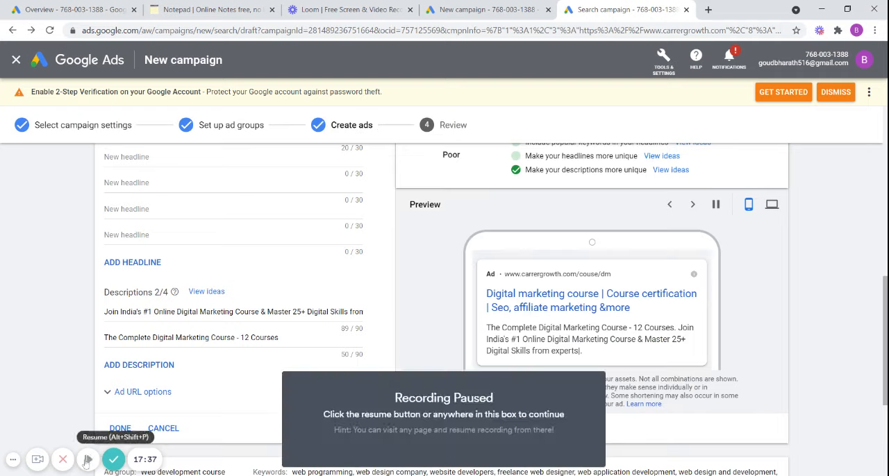
pyautogui.click(88, 459)
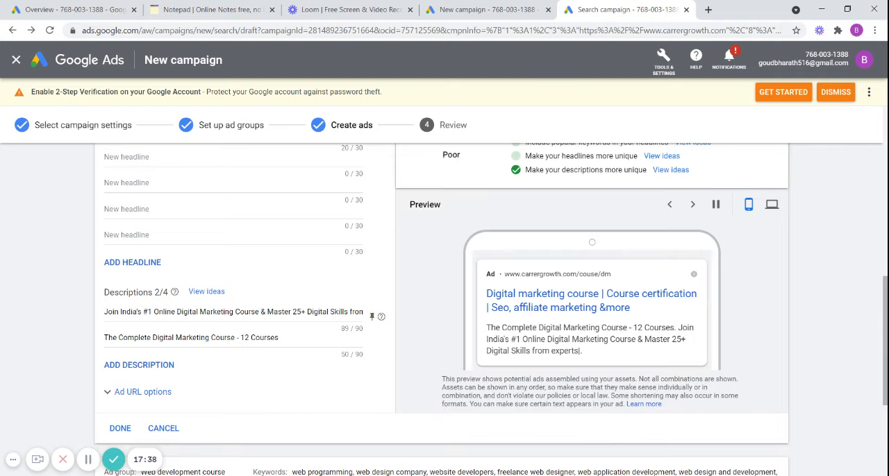
pyautogui.moveTo(362, 312); pyautogui.dragTo(419, 348)
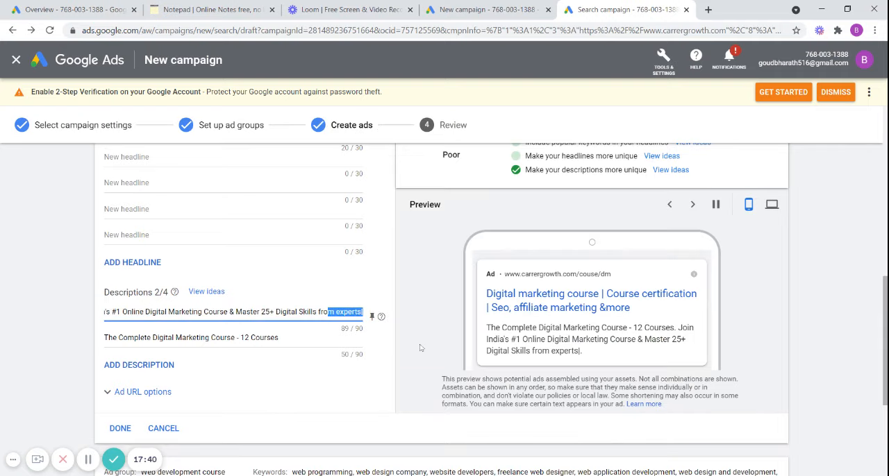
pyautogui.click(368, 316)
pyautogui.click(367, 316)
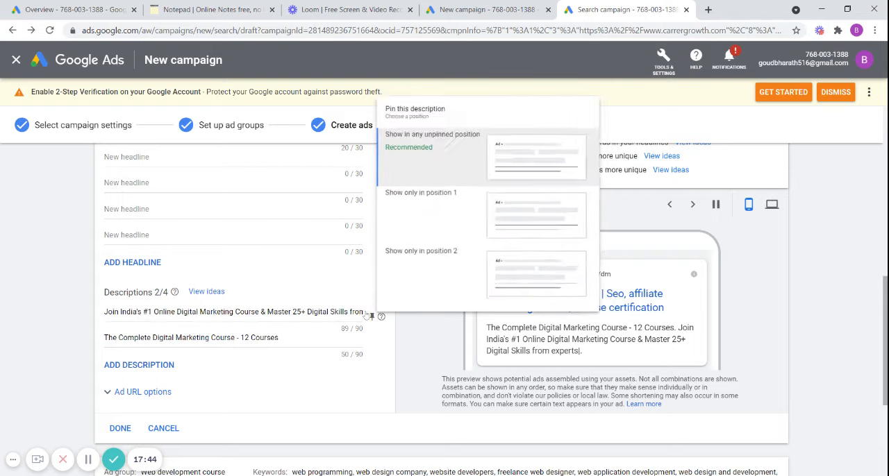
pyautogui.moveTo(359, 312); pyautogui.dragTo(363, 313)
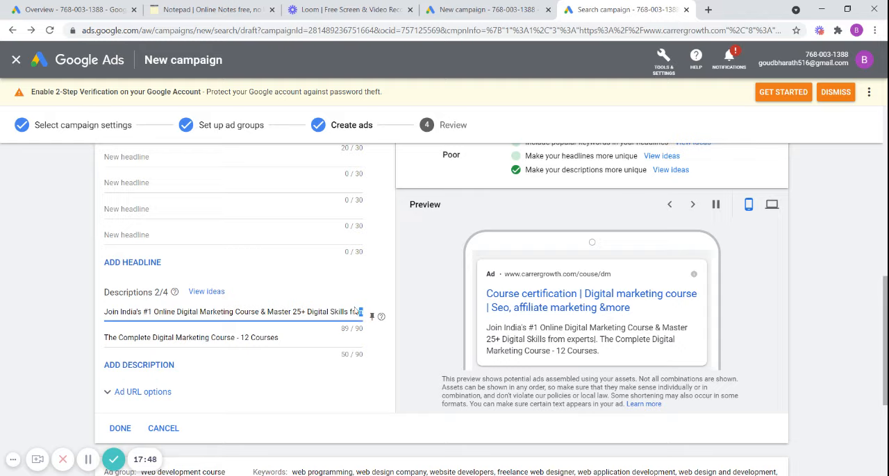
pyautogui.moveTo(362, 312); pyautogui.dragTo(372, 314)
pyautogui.click(359, 313)
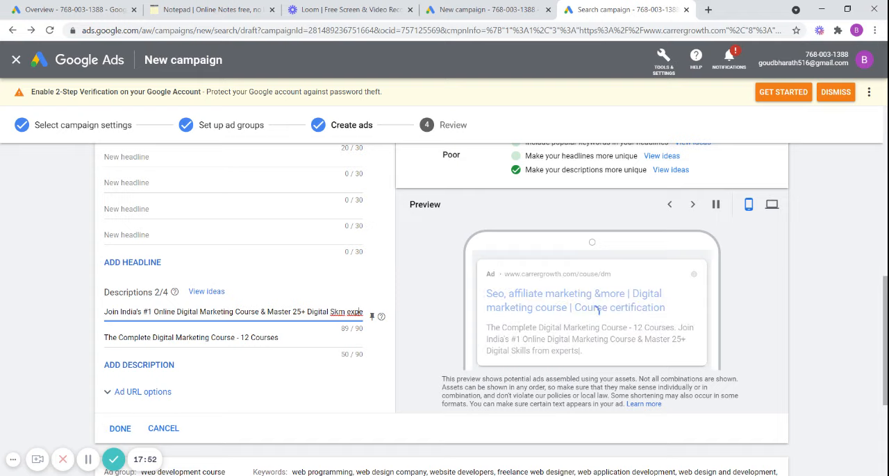
# - Trim the end of the Digital marketing course ad's first description, including the stray vertical bar, so it ends with "Master 25+ Digital"
pyautogui.press('BackSpace')
pyautogui.press('BackSpace')
pyautogui.press('BackSpace')
pyautogui.press('BackSpace')
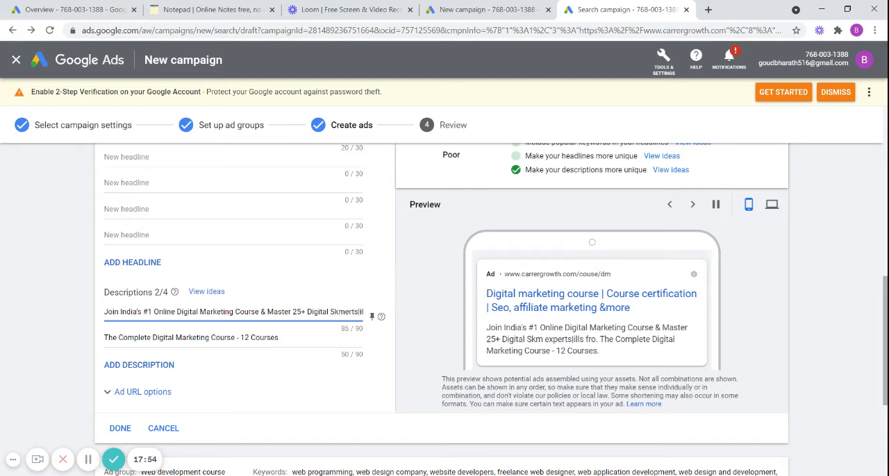
pyautogui.moveTo(359, 312); pyautogui.dragTo(372, 312)
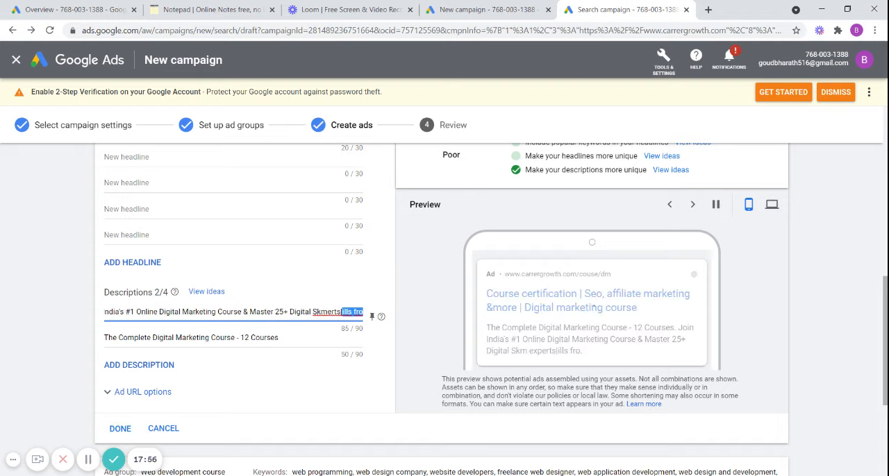
pyautogui.press('BackSpace')
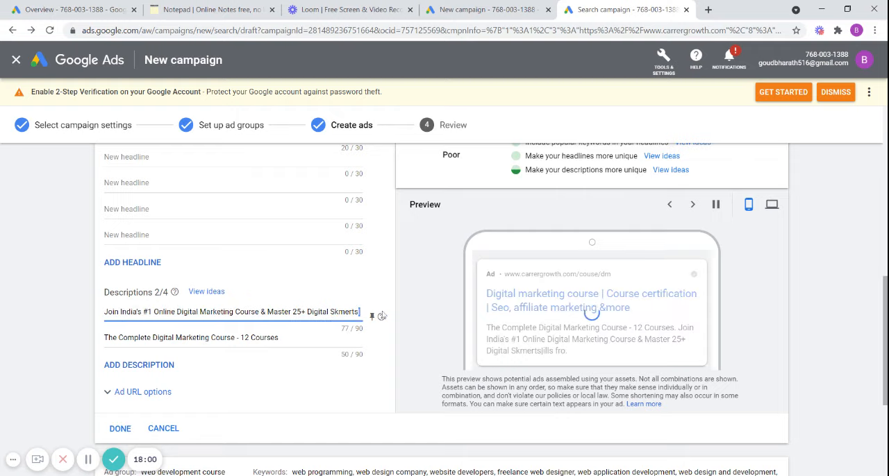
pyautogui.press('BackSpace')
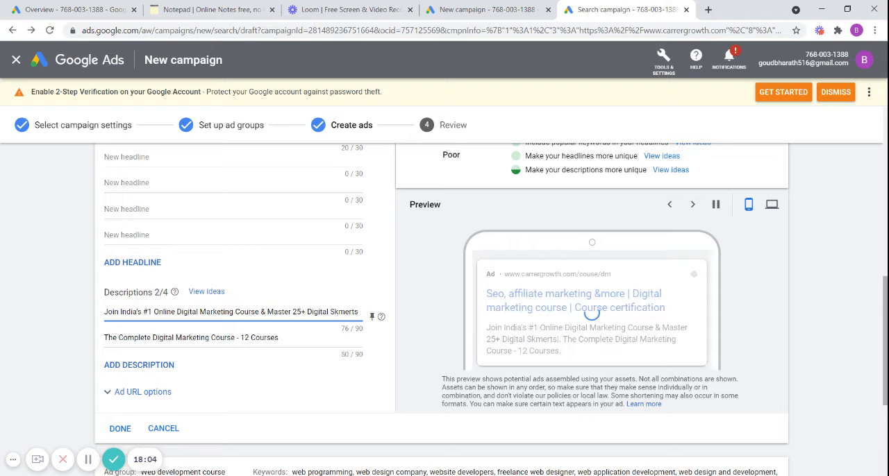
pyautogui.press('BackSpace')
pyautogui.press('BackSpace')
pyautogui.press('BackSpace')
pyautogui.press('BackSpace')
pyautogui.press('BackSpace')
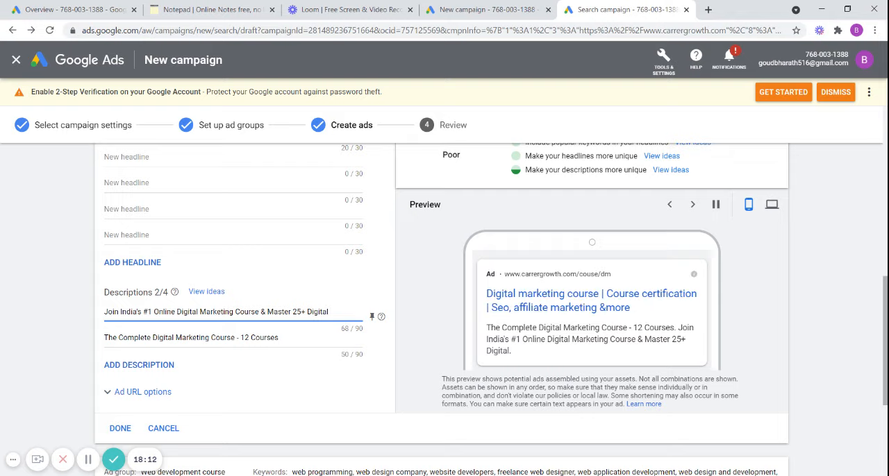
# - Append "course with experts" to the first description of the Digital marketing course ad
pyautogui.write('course with d')
pyautogui.write('xperts')
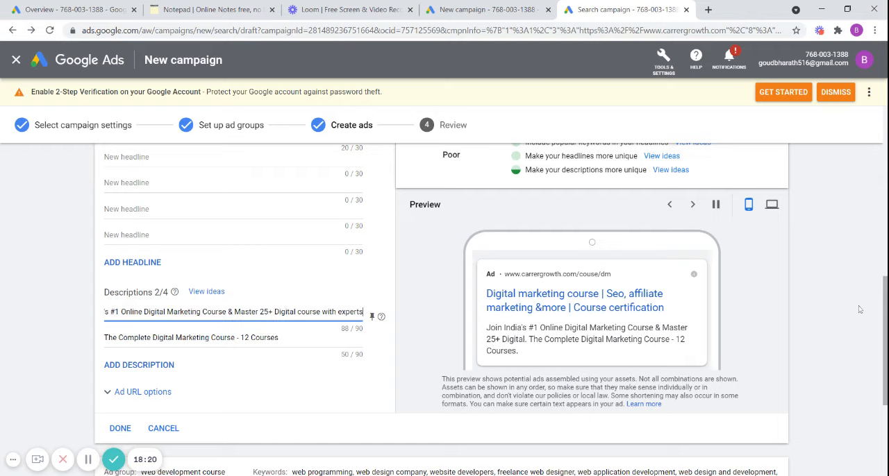
# - Save the edited ads, continue to the campaign review, and publish the campaign despite the missing billing information
pyautogui.scroll(-3, 885, 320)
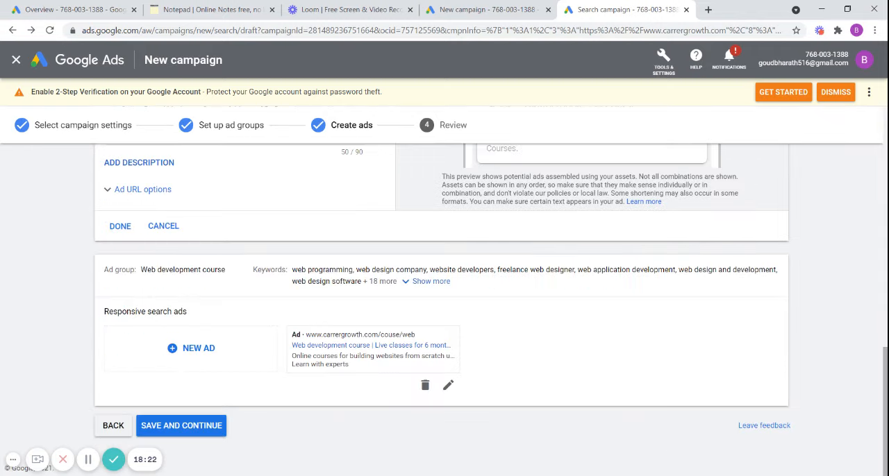
pyautogui.click(200, 425)
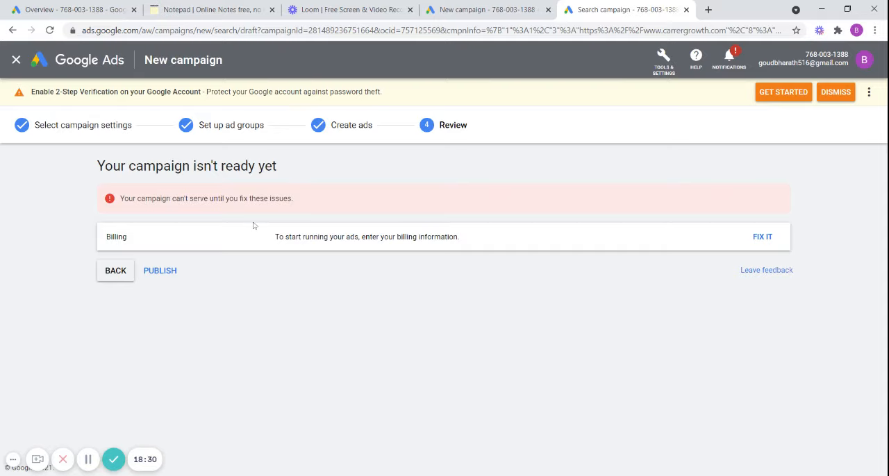
pyautogui.click(160, 272)
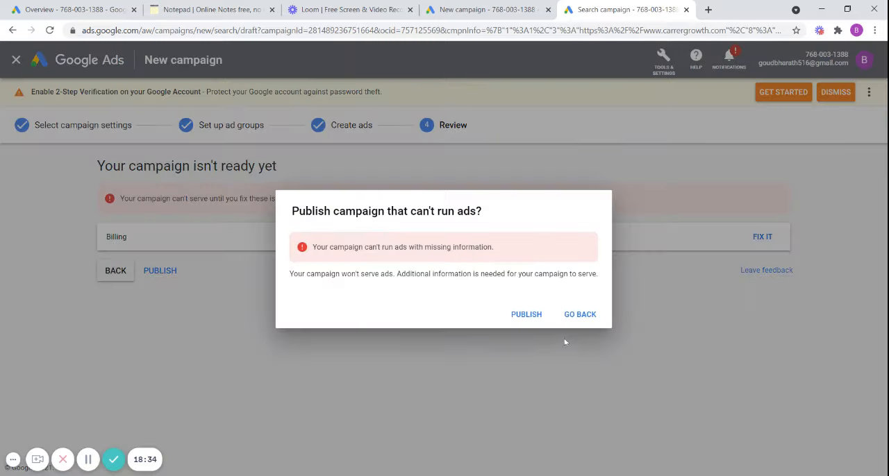
pyautogui.click(521, 314)
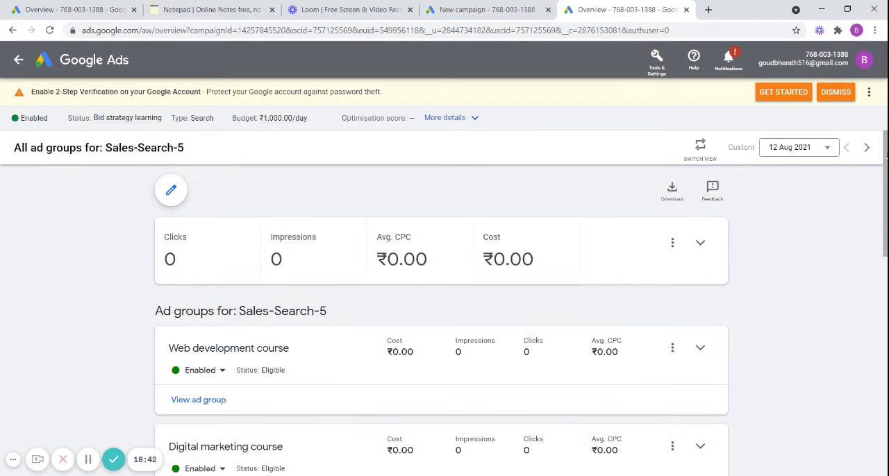
# - Open the Web development course ad group from the published campaign's overview and examine its keywords and ad status
pyautogui.moveTo(885, 154)
pyautogui.mouseDown()
pyautogui.moveTo(882, 212)
pyautogui.moveTo(878, 141)
pyautogui.mouseUp()
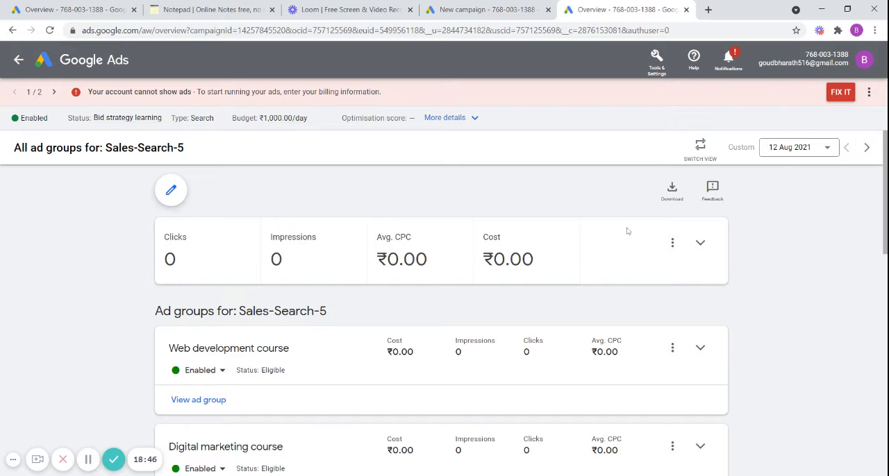
pyautogui.moveTo(885, 189); pyautogui.dragTo(886, 223)
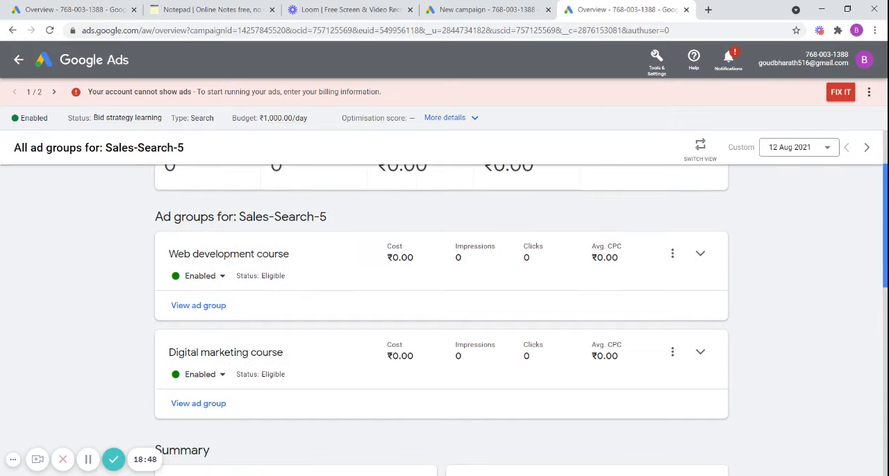
pyautogui.click(207, 308)
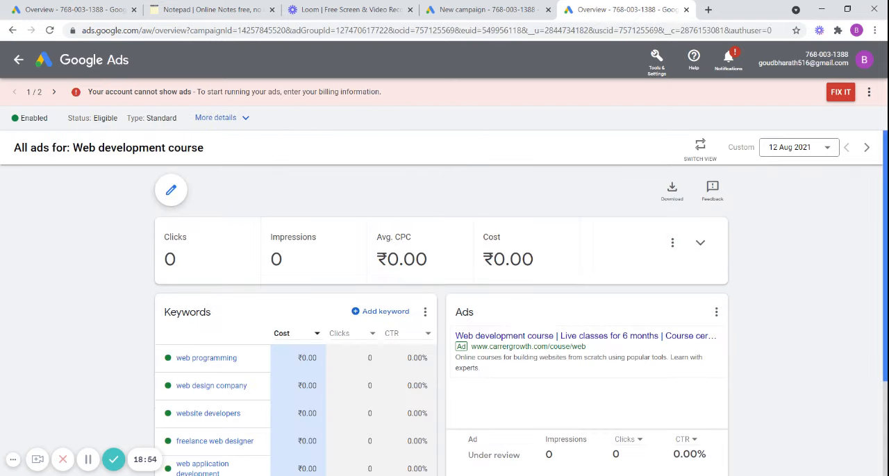
pyautogui.moveTo(885, 245)
pyautogui.mouseDown()
pyautogui.moveTo(885, 292)
pyautogui.moveTo(883, 257)
pyautogui.mouseUp()
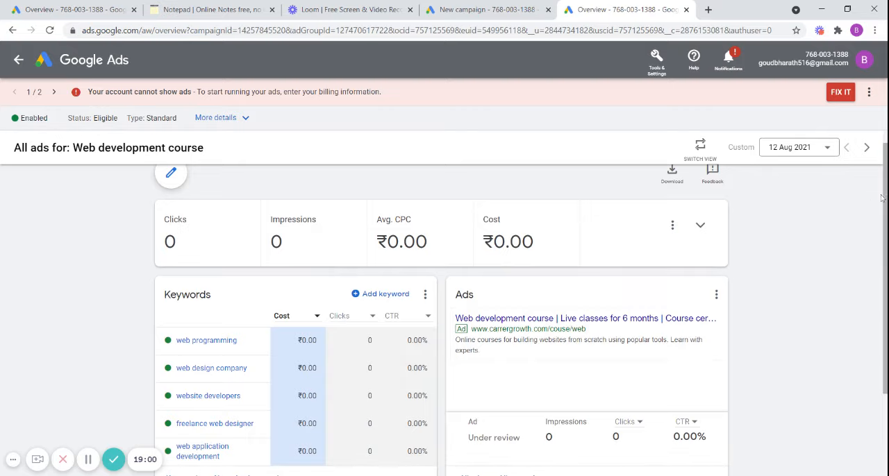
pyautogui.moveTo(885, 199); pyautogui.dragTo(885, 242)
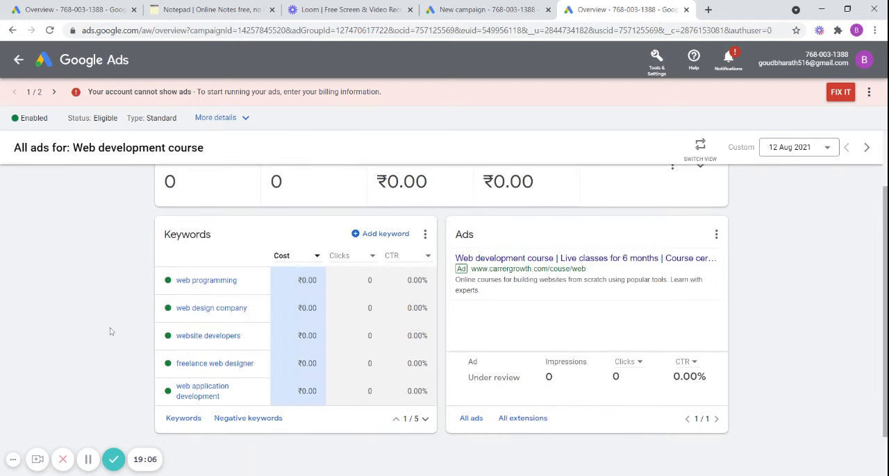
pyautogui.moveTo(201, 283)
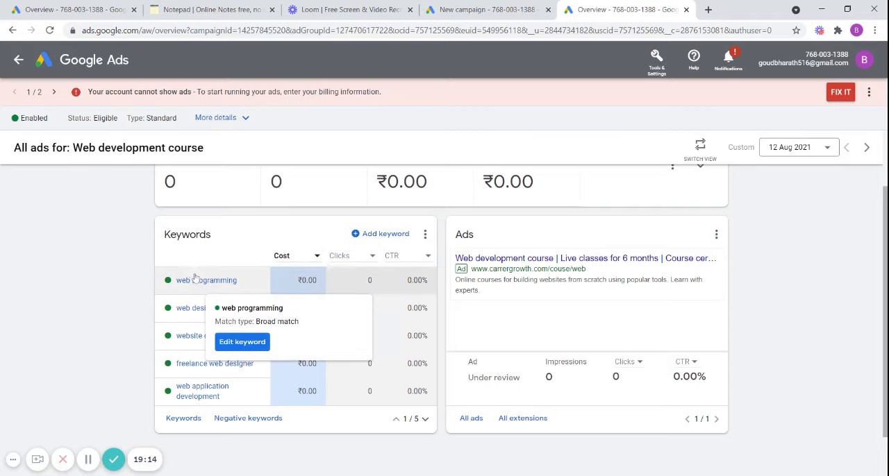
pyautogui.moveTo(531, 349)
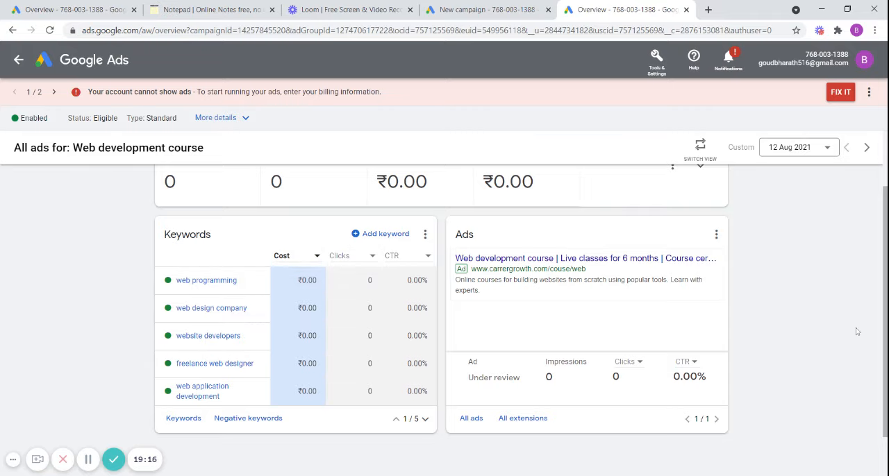
pyautogui.scroll(1, 877, 225)
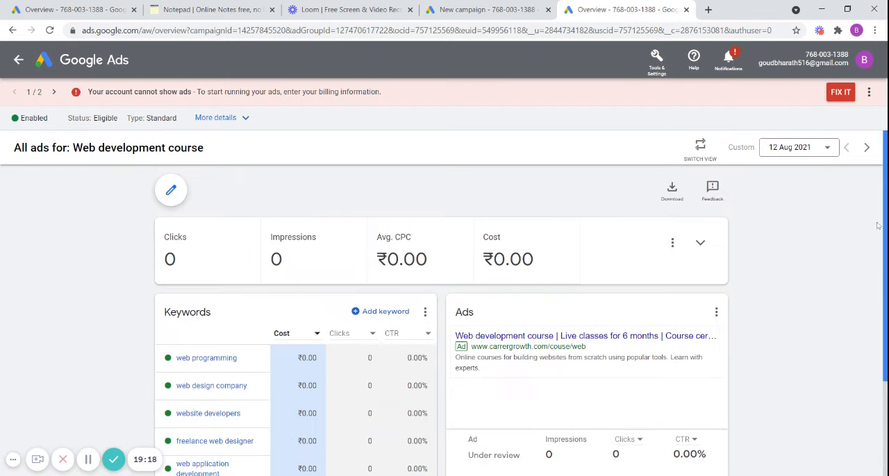